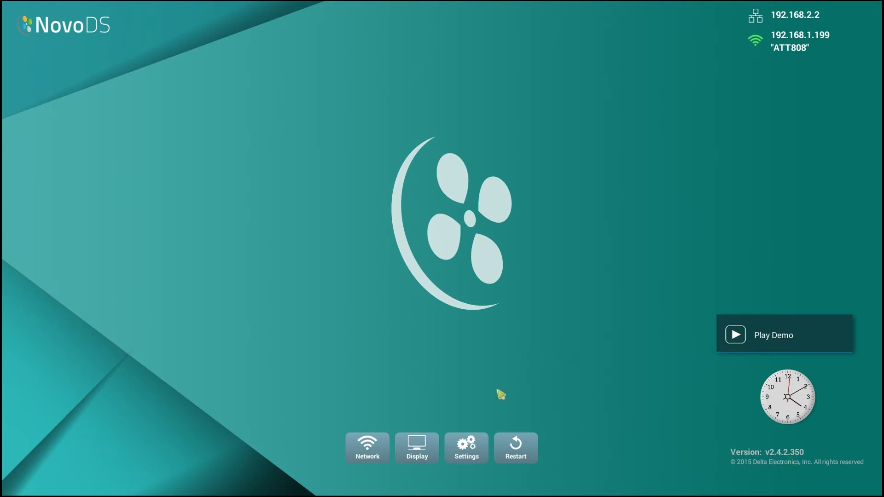
Check the Screen Orientation setting and leave it unchanged
{"action": "left_click", "coordinate": [478, 446]}
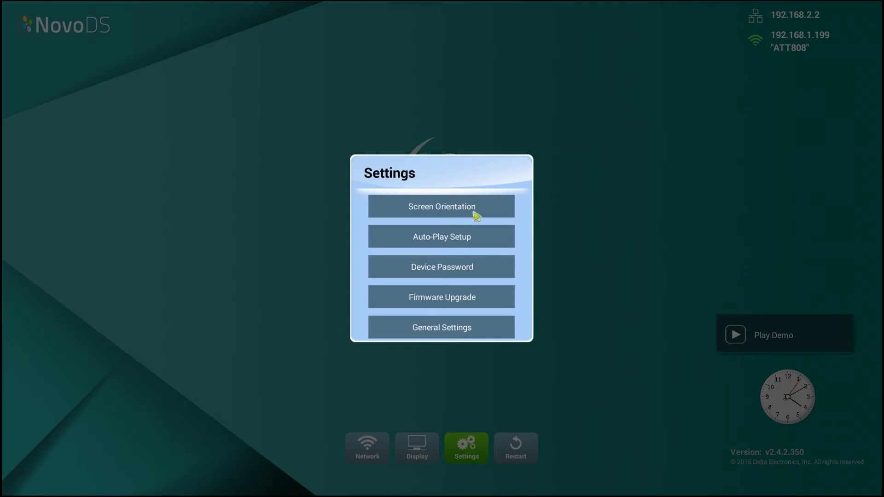
{"action": "left_click", "coordinate": [476, 213]}
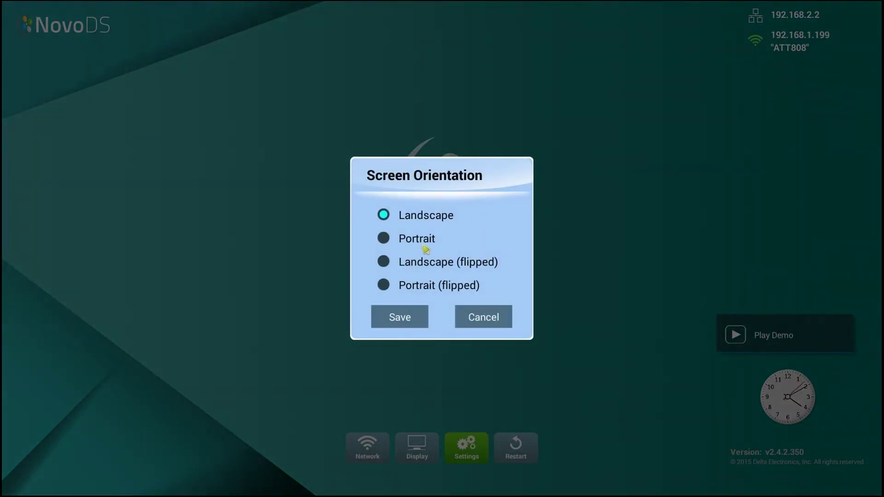
{"action": "left_click", "coordinate": [493, 320]}
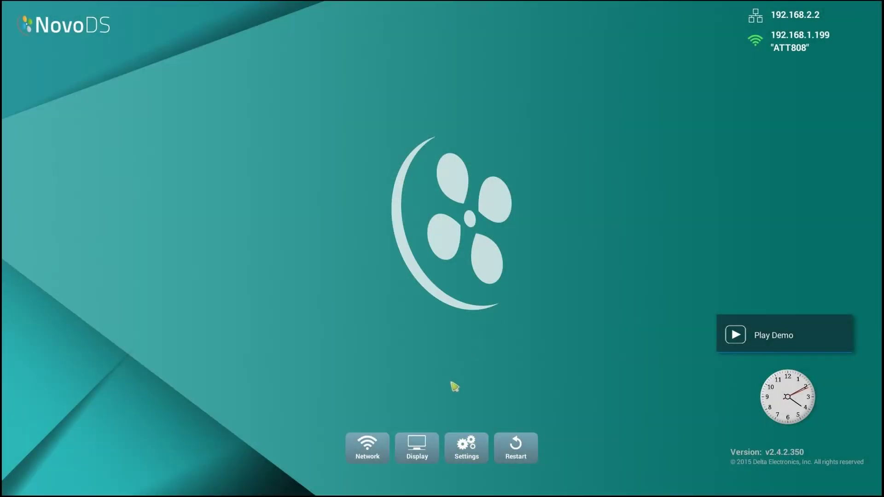
Try smaller display scaling, then set it back to full size (99%) and confirm
{"action": "left_click", "coordinate": [426, 450]}
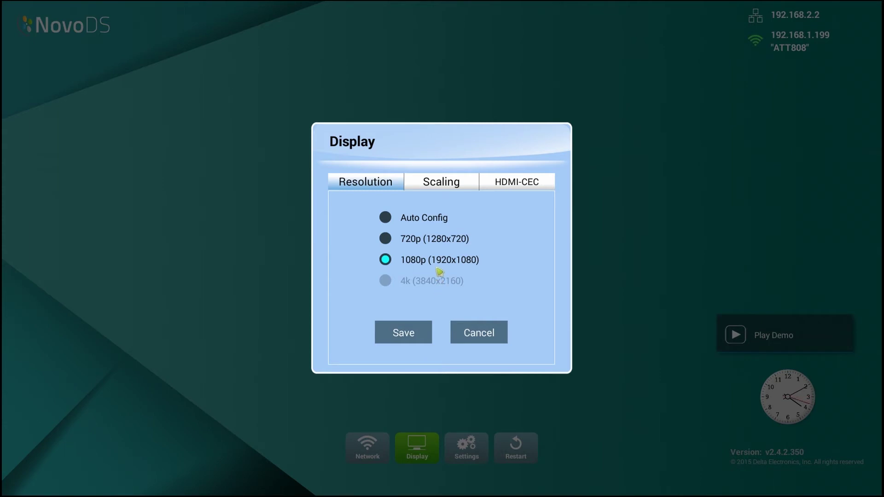
{"action": "left_click", "coordinate": [440, 183]}
{"action": "left_click", "coordinate": [430, 285]}
{"action": "left_click", "coordinate": [430, 285]}
{"action": "left_click", "coordinate": [430, 285]}
{"action": "left_click", "coordinate": [430, 285]}
{"action": "left_click", "coordinate": [430, 284]}
{"action": "left_click", "coordinate": [430, 285]}
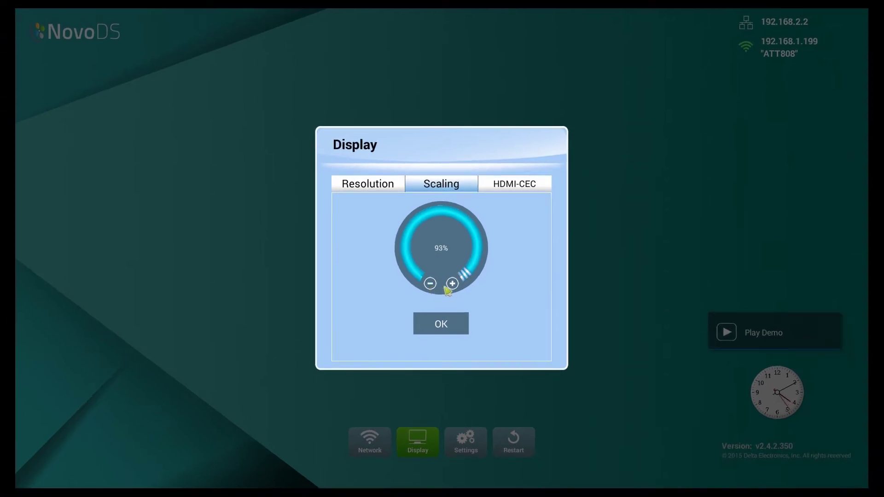
{"action": "left_click", "coordinate": [452, 283]}
{"action": "left_click", "coordinate": [452, 283]}
{"action": "left_click", "coordinate": [452, 284]}
{"action": "left_click", "coordinate": [452, 283]}
{"action": "left_click", "coordinate": [452, 283]}
{"action": "left_click", "coordinate": [452, 284]}
{"action": "left_click", "coordinate": [453, 285]}
{"action": "left_click", "coordinate": [452, 327]}
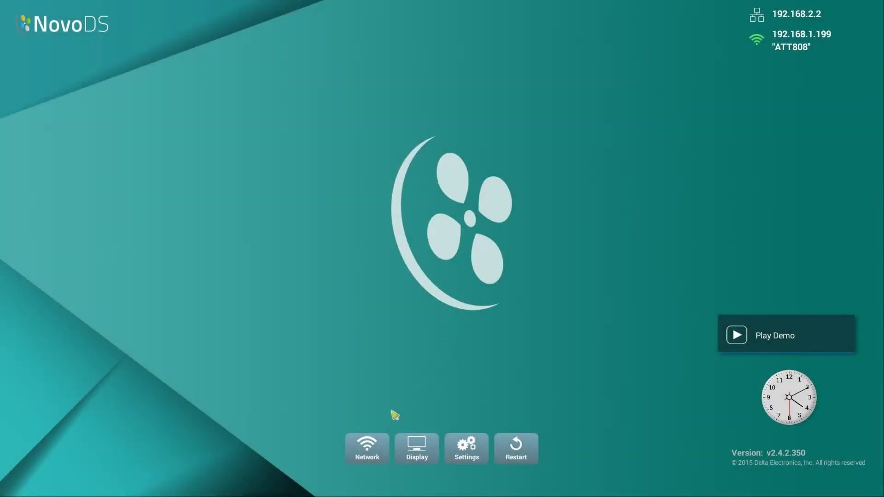
{"action": "left_click", "coordinate": [378, 443]}
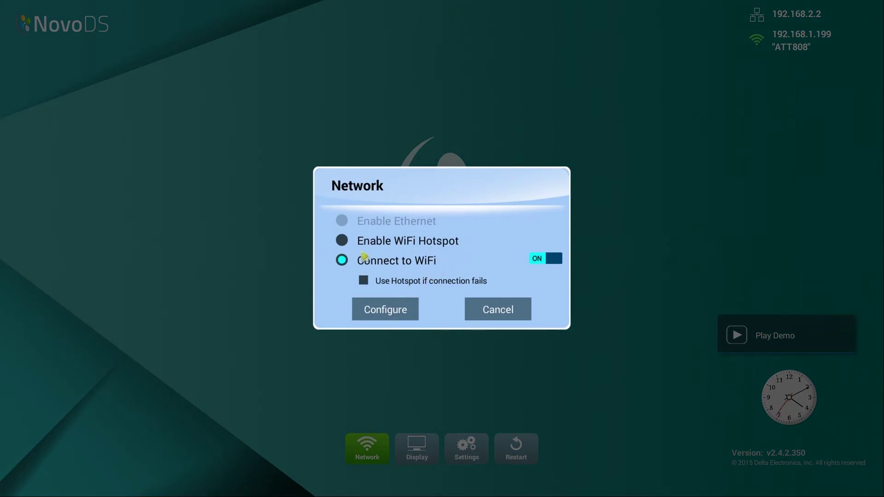
Review the ATT808 Wi-Fi connection and confirm the firmware is up to date
{"action": "left_click", "coordinate": [375, 316]}
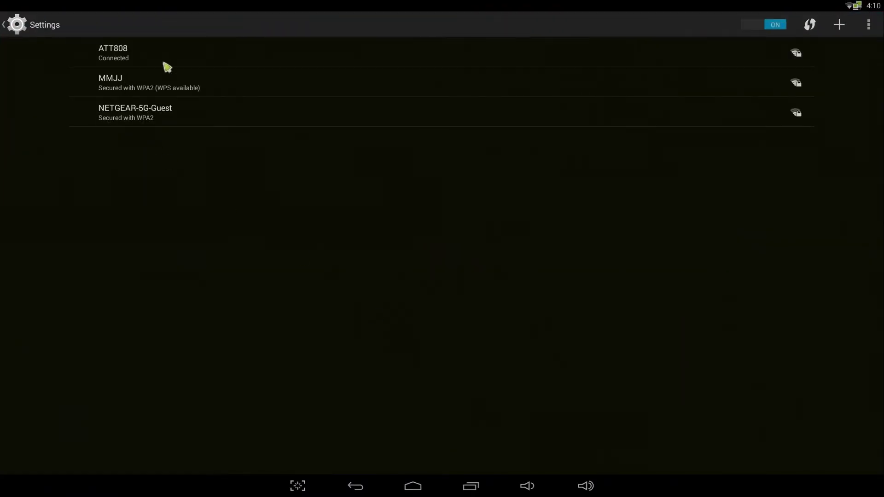
{"action": "key", "text": "Escape"}
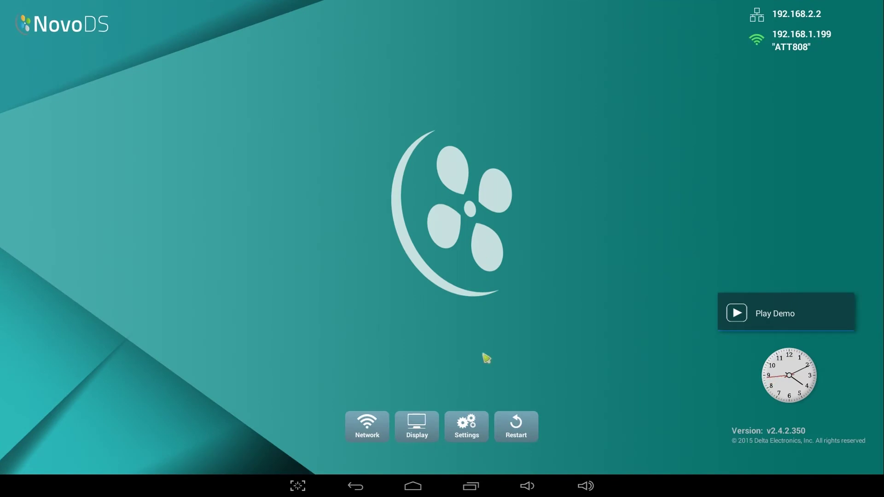
{"action": "left_click", "coordinate": [480, 454]}
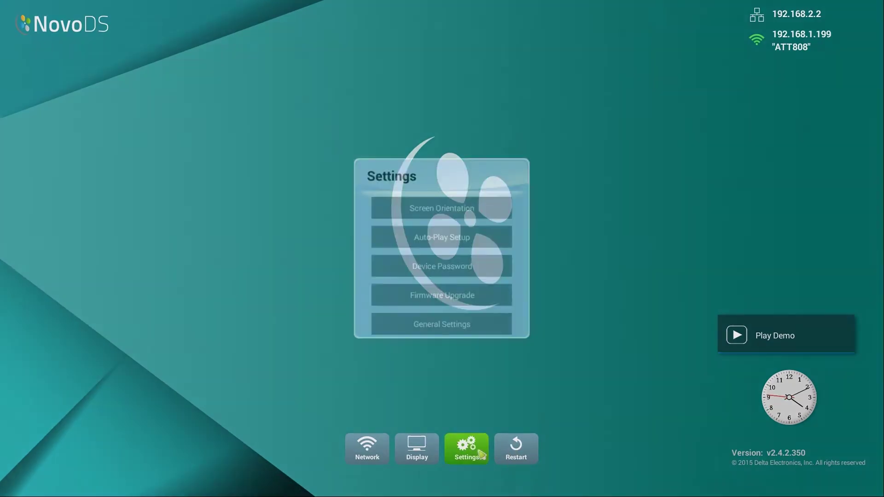
{"action": "left_click", "coordinate": [471, 301]}
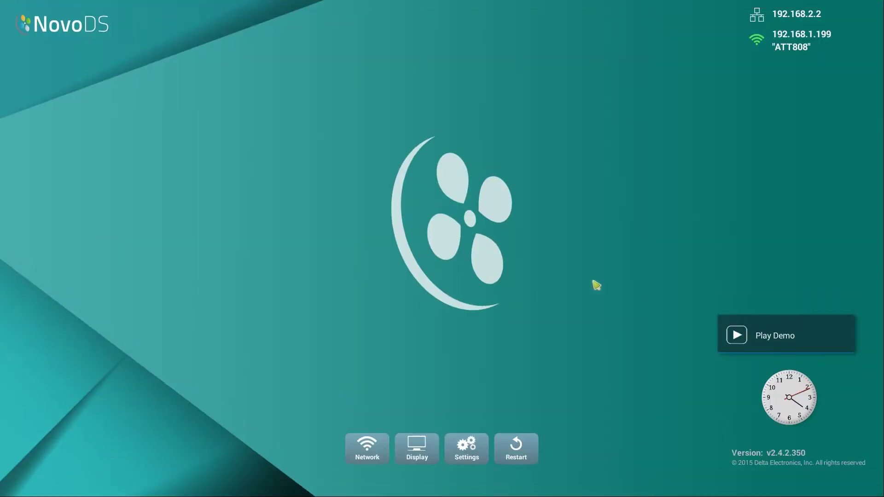
{"action": "left_click", "coordinate": [465, 440]}
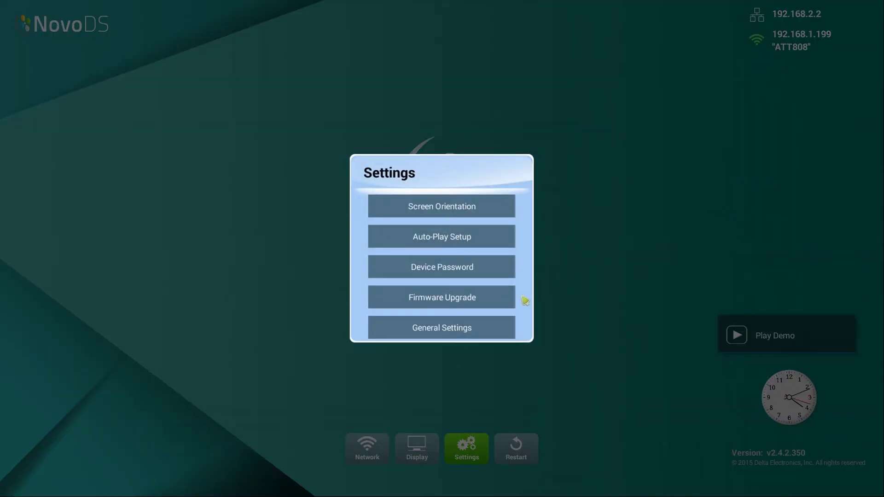
Enable device password protection and enter a new device password
{"action": "left_click", "coordinate": [486, 270]}
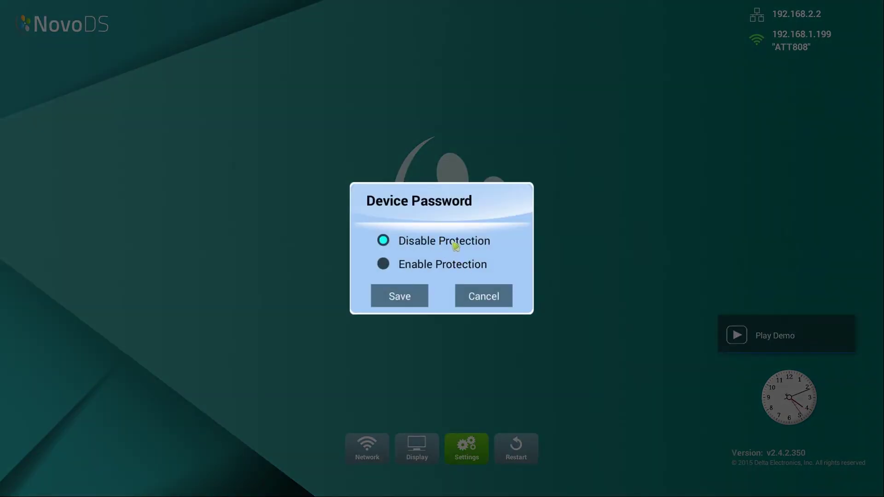
{"action": "left_click", "coordinate": [444, 267]}
{"action": "left_click", "coordinate": [421, 271]}
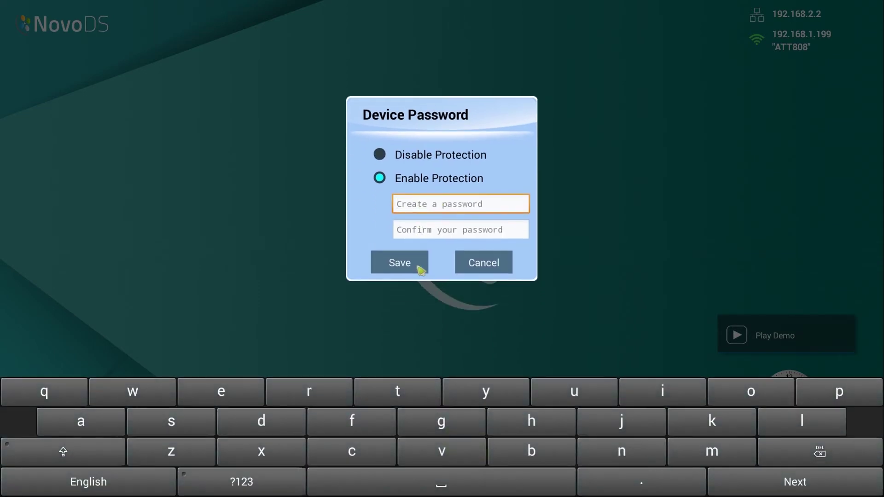
{"action": "left_click", "coordinate": [460, 229]}
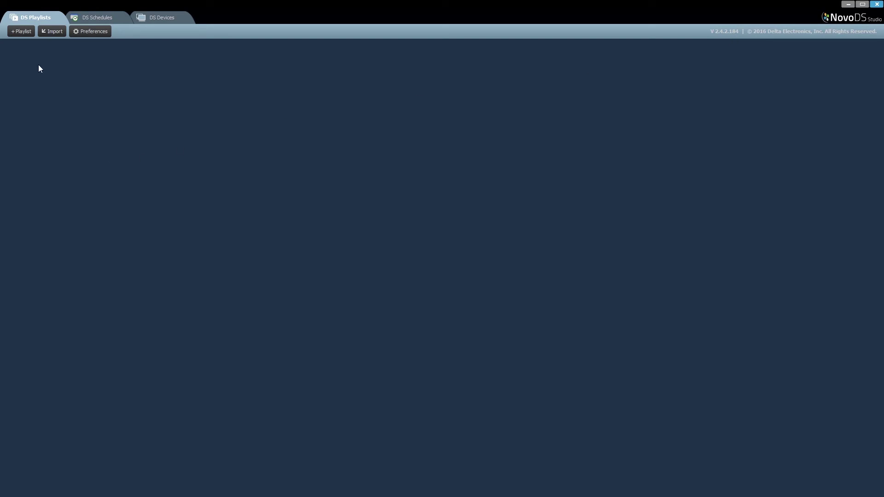
Start a new Landscape playlist with the Customize template and open its 16 x 16 Template Editor
{"action": "left_click", "coordinate": [21, 32]}
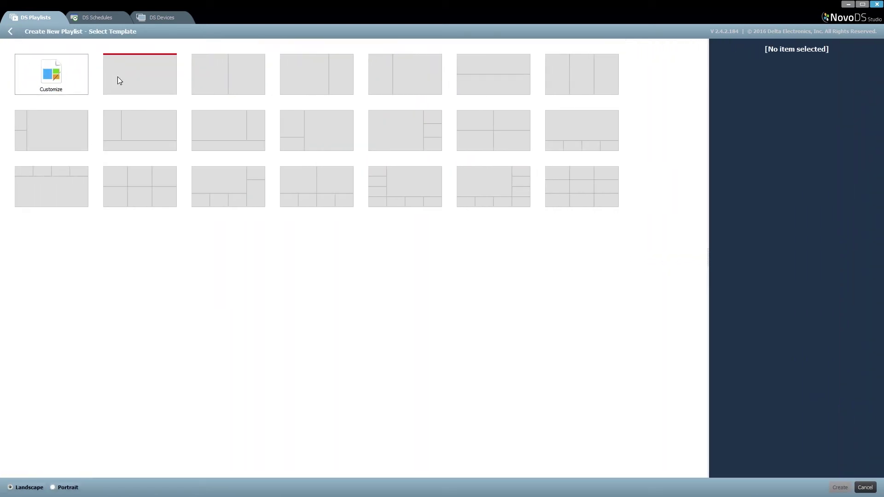
{"action": "left_click", "coordinate": [72, 491]}
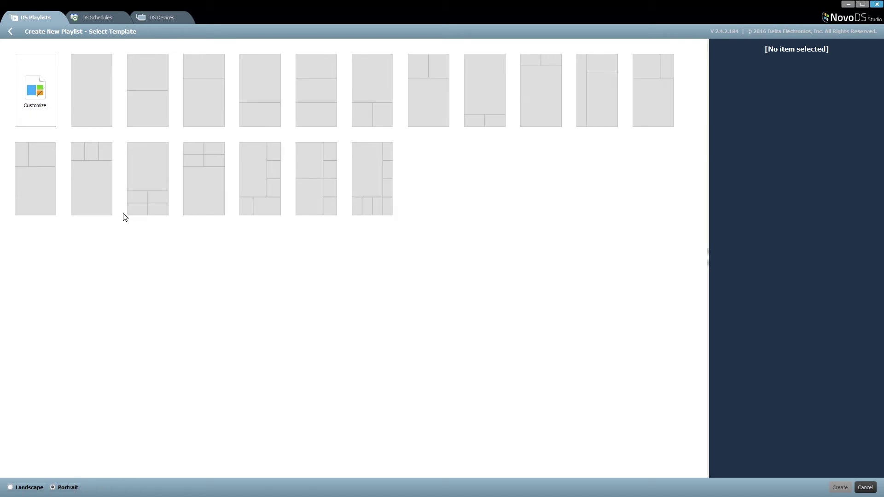
{"action": "left_click", "coordinate": [29, 491]}
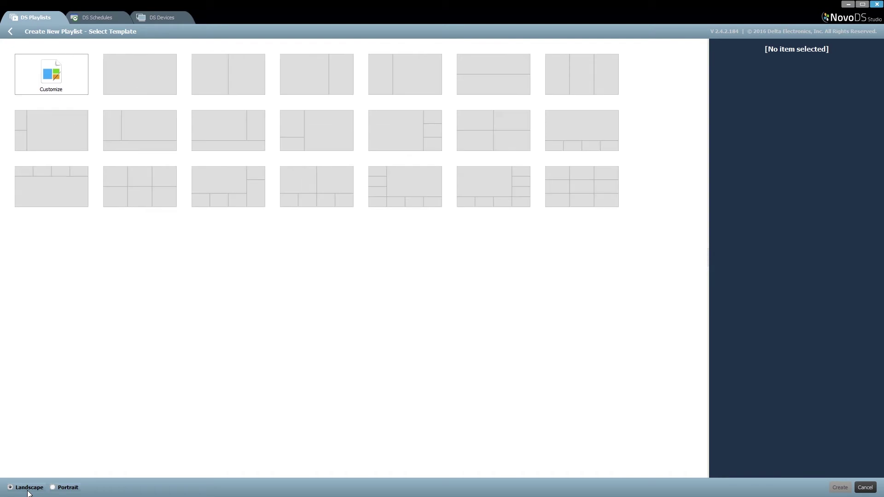
{"action": "left_click", "coordinate": [53, 81]}
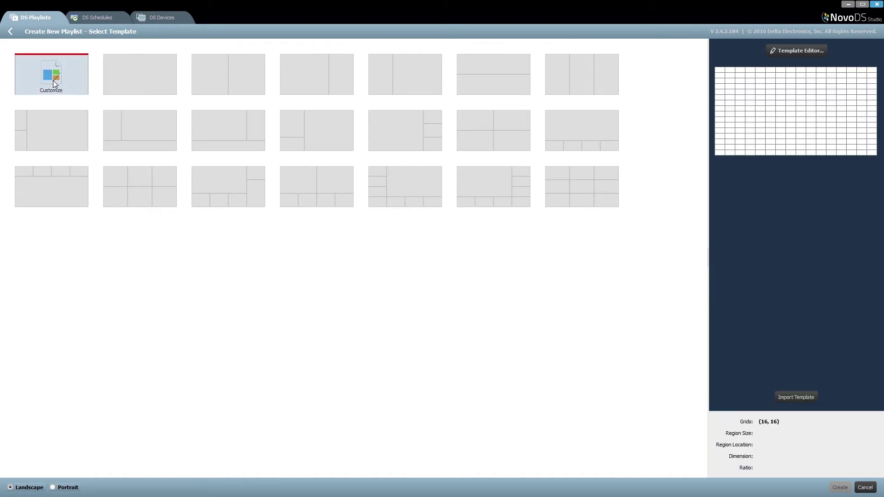
{"action": "left_click", "coordinate": [765, 97]}
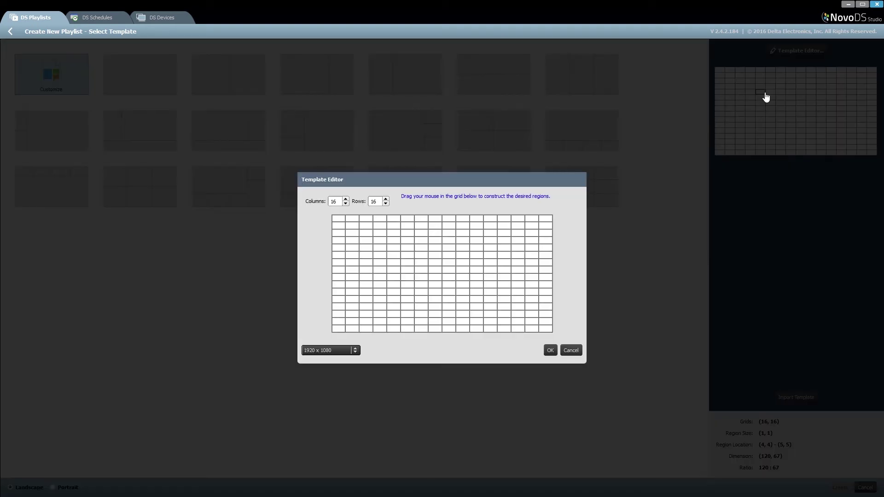
Mark out main top-right, small top-left and tall left regions, confirm four regions, create the playlist
{"action": "left_click", "coordinate": [550, 217]}
{"action": "left_click_drag", "start_coordinate": [551, 219], "coordinate": [383, 304]}
{"action": "left_click_drag", "start_coordinate": [366, 220], "coordinate": [361, 327]}
{"action": "left_click_drag", "start_coordinate": [549, 314], "coordinate": [385, 330]}
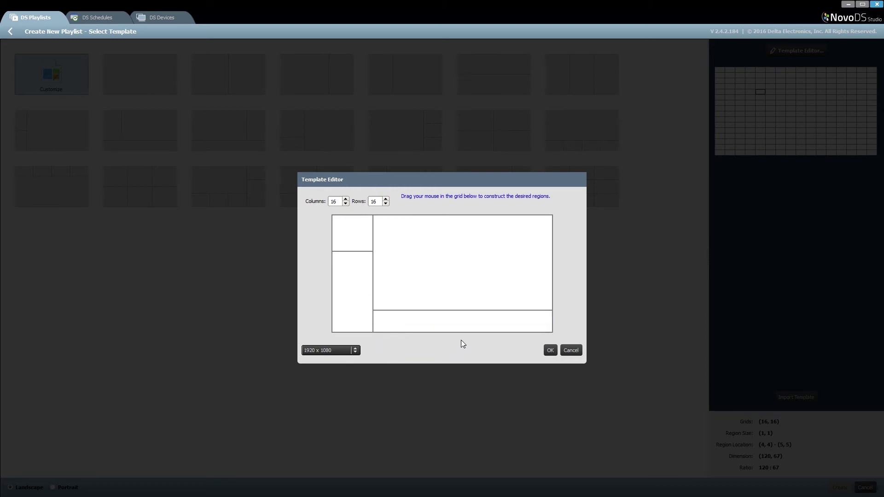
{"action": "left_click", "coordinate": [549, 350]}
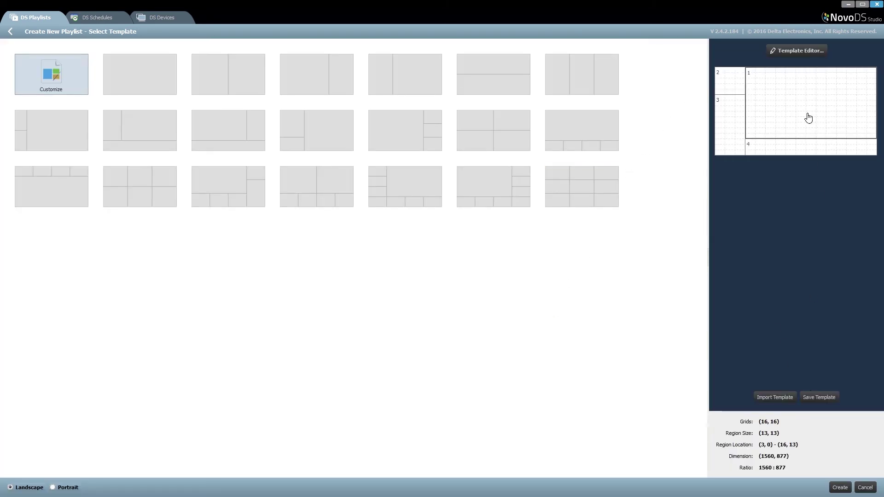
{"action": "left_click", "coordinate": [838, 489]}
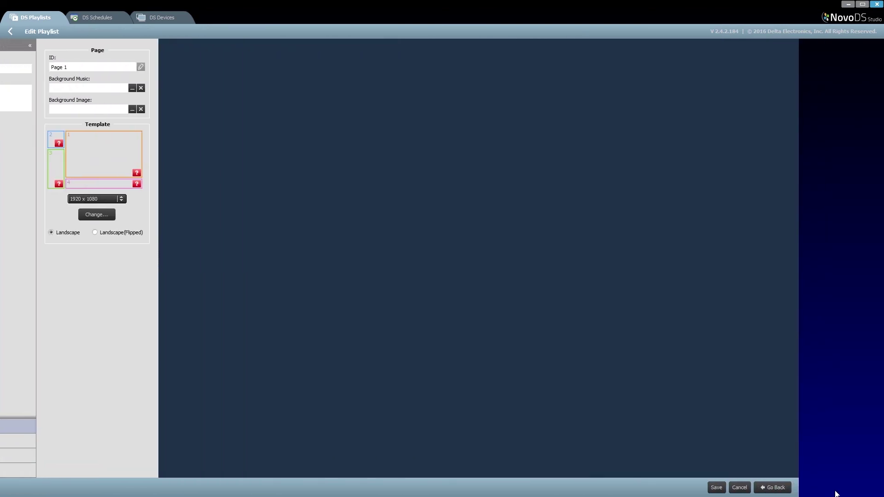
Replace the default timestamped playlist name with 'Demo'
{"action": "left_click", "coordinate": [78, 69]}
{"action": "double_click", "coordinate": [78, 69]}
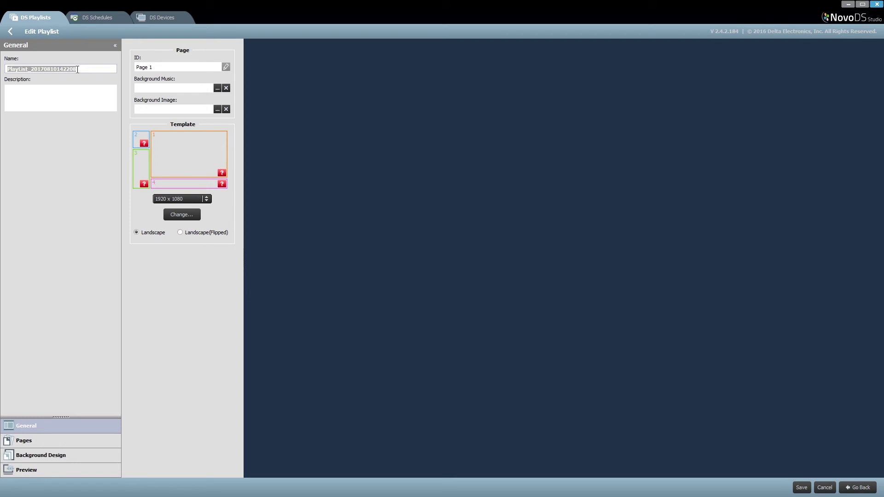
{"action": "type", "text": "dE"}
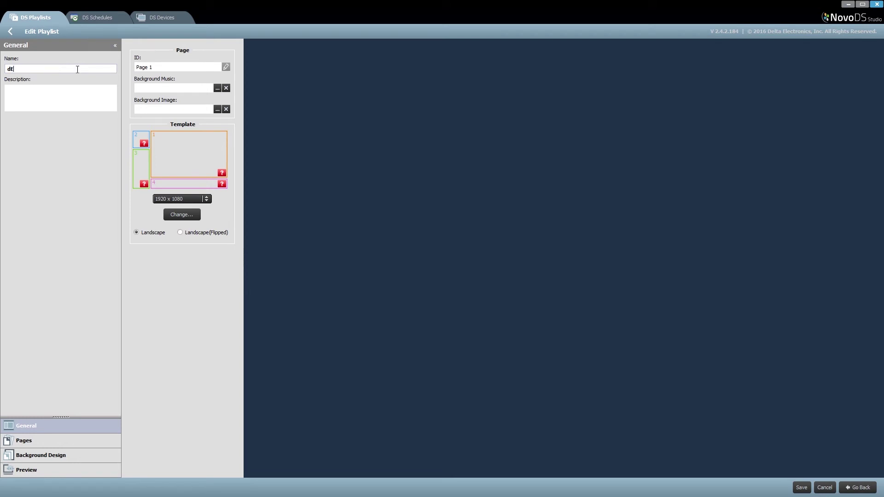
{"action": "key", "text": "BackSpace"}
{"action": "key", "text": "BackSpace"}
{"action": "type", "text": "Demo"}
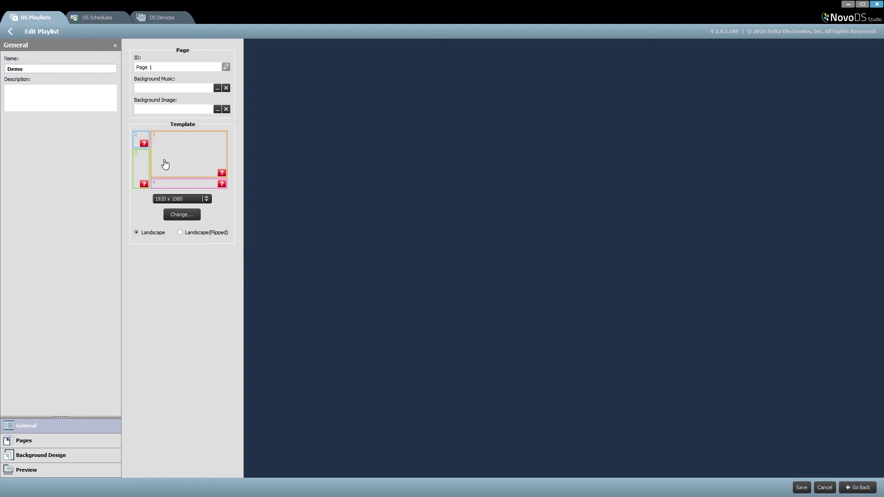
Set Region 1 to play Media content and start adding local files to its list
{"action": "left_click", "coordinate": [165, 164]}
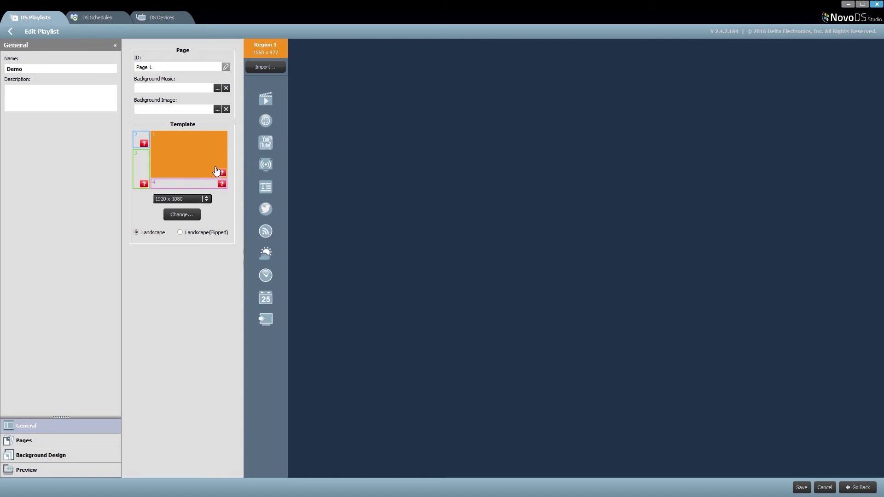
{"action": "left_click", "coordinate": [266, 100]}
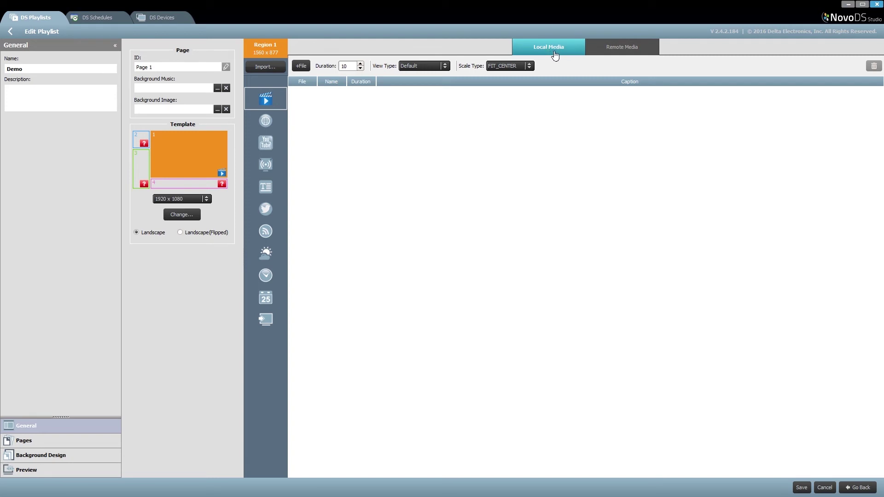
{"action": "left_click", "coordinate": [608, 54]}
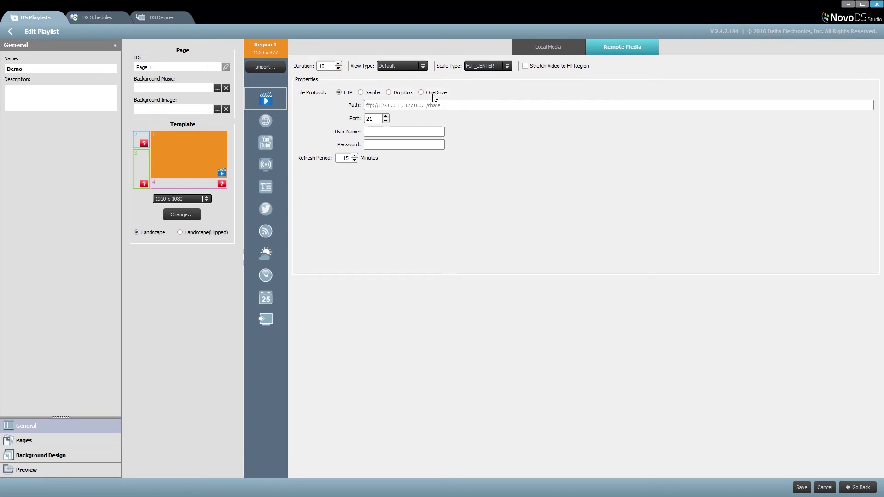
{"action": "left_click", "coordinate": [546, 49]}
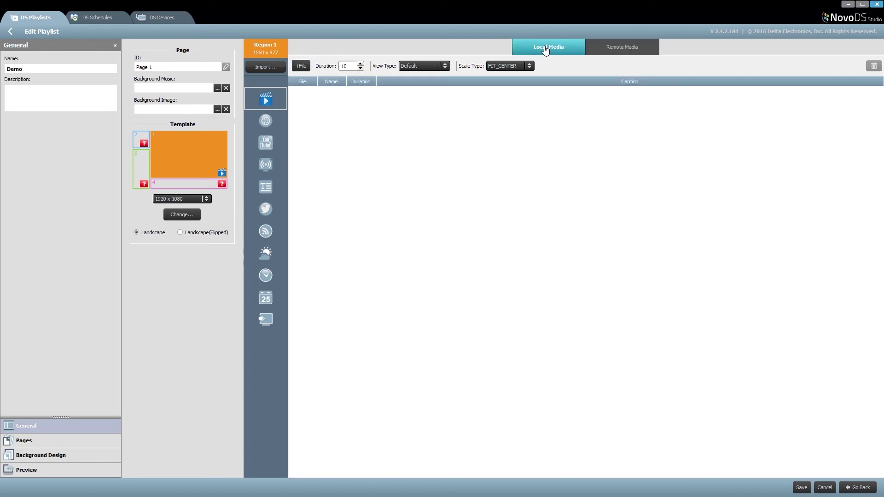
{"action": "left_click", "coordinate": [301, 69]}
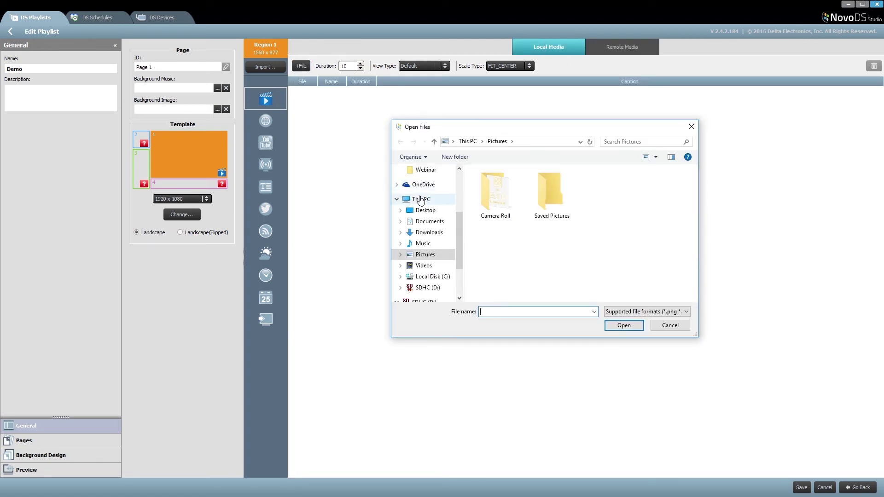
Add Novo DS commercial.mp4 and the Novo_2017 overview PNG from Documents > Projects > Webinar to Region 1
{"action": "left_click", "coordinate": [431, 170]}
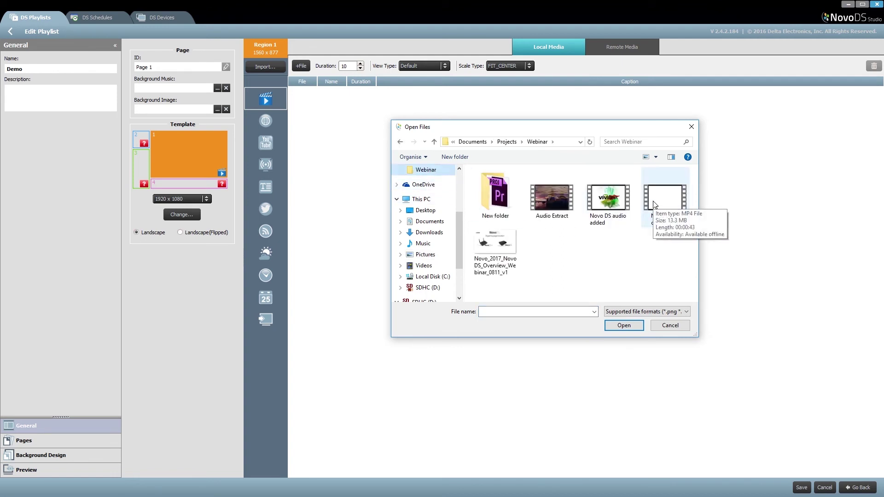
{"action": "left_click", "coordinate": [654, 204]}
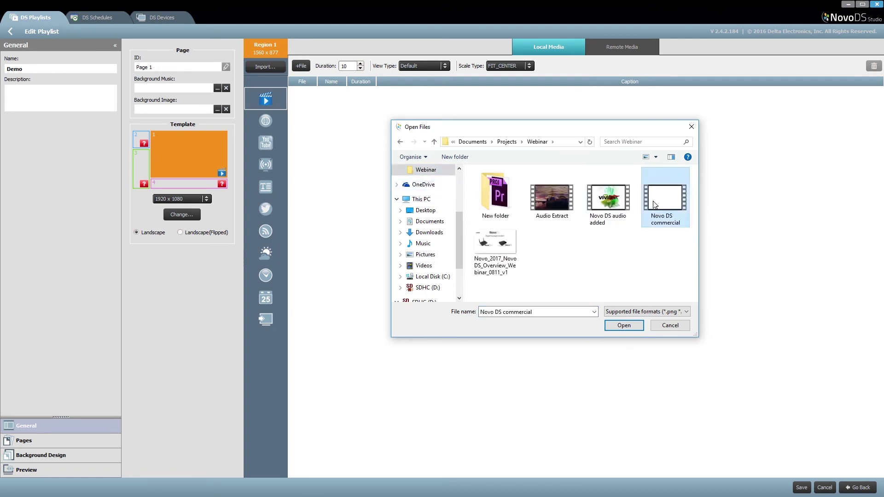
{"action": "left_click", "coordinate": [508, 251], "text": "ctrl"}
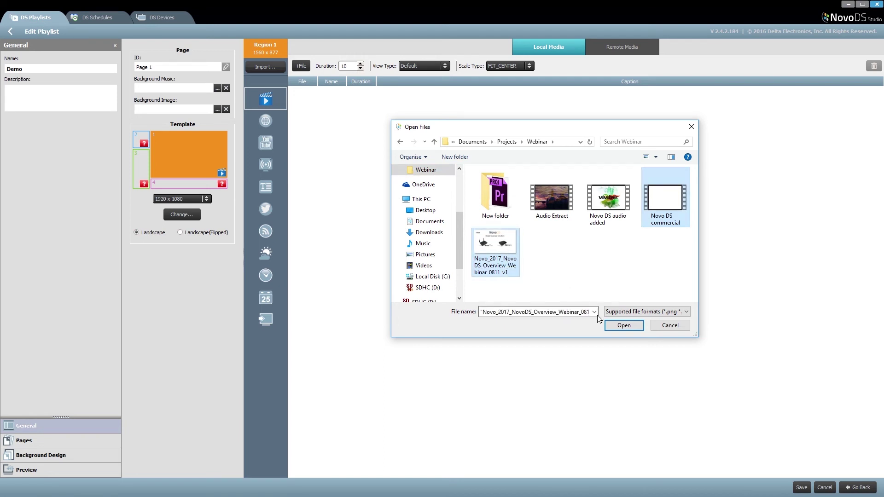
{"action": "left_click", "coordinate": [627, 327]}
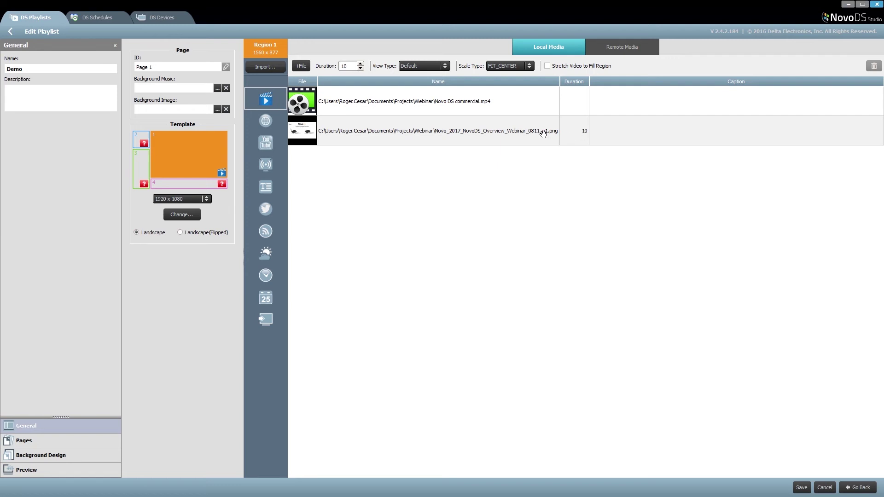
{"action": "left_click", "coordinate": [141, 144]}
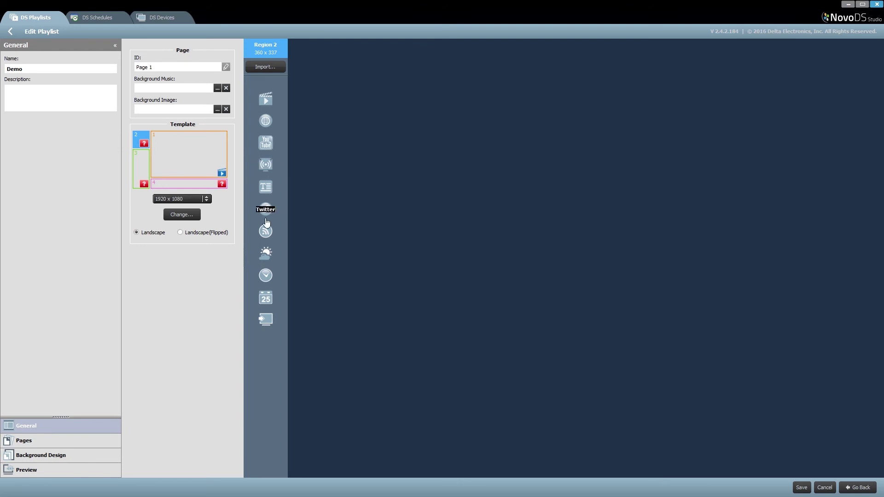
Give Region 2 a weather widget for Miami, FL, Usa, shown in Fahrenheit
{"action": "left_click", "coordinate": [266, 254]}
{"action": "left_click", "coordinate": [404, 83]}
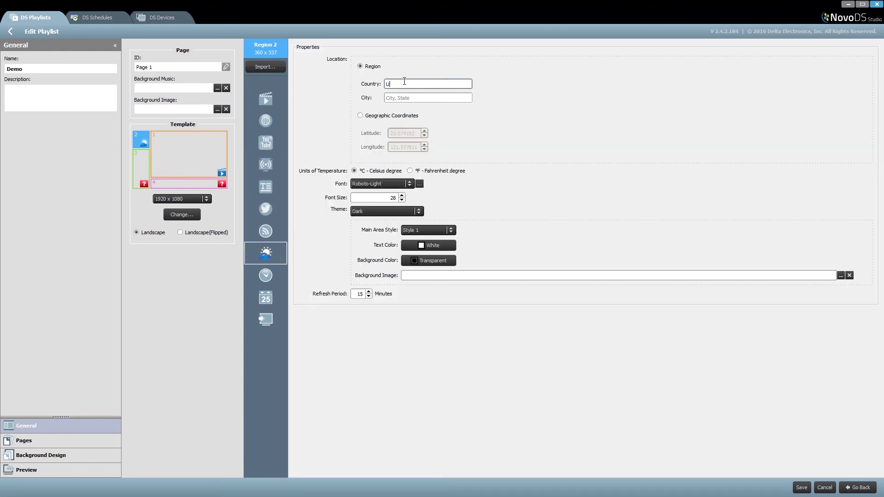
{"action": "key", "text": "Tab"}
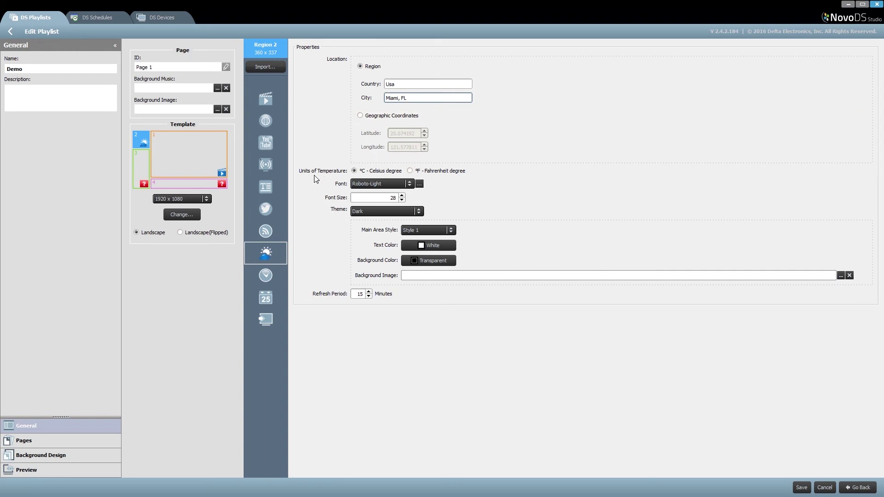
{"action": "left_click", "coordinate": [410, 171]}
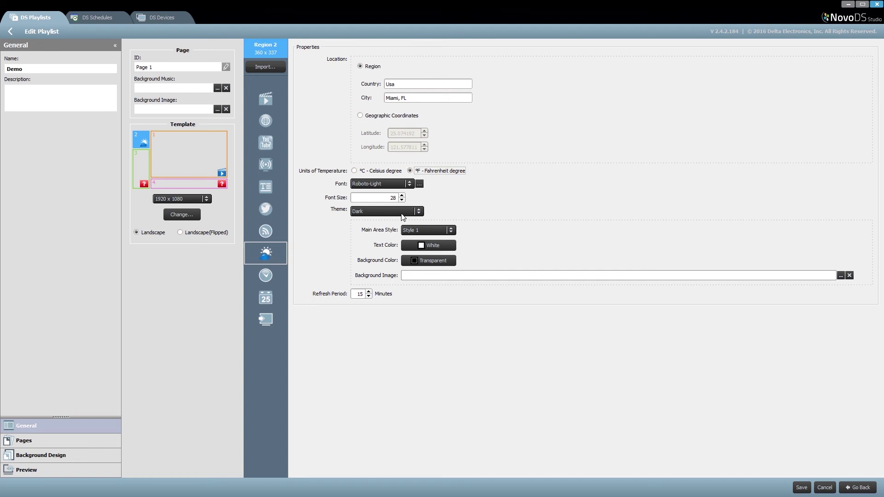
{"action": "left_click", "coordinate": [144, 165]}
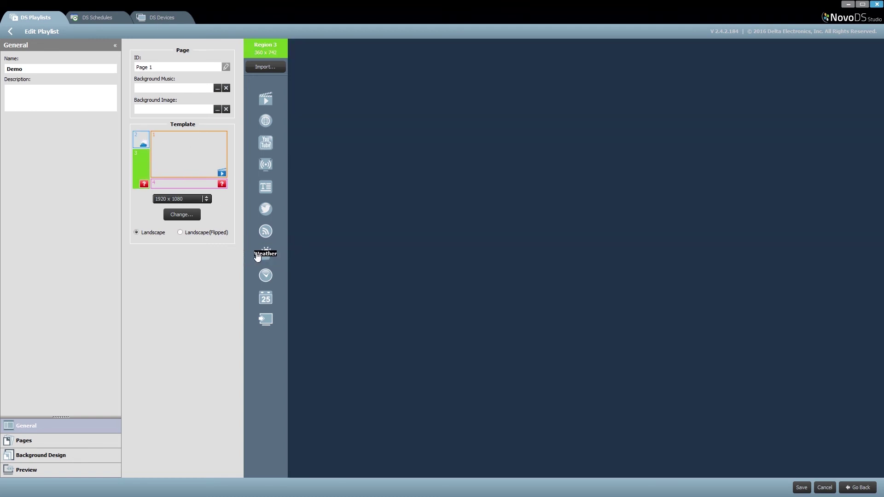
{"action": "left_click", "coordinate": [267, 212]}
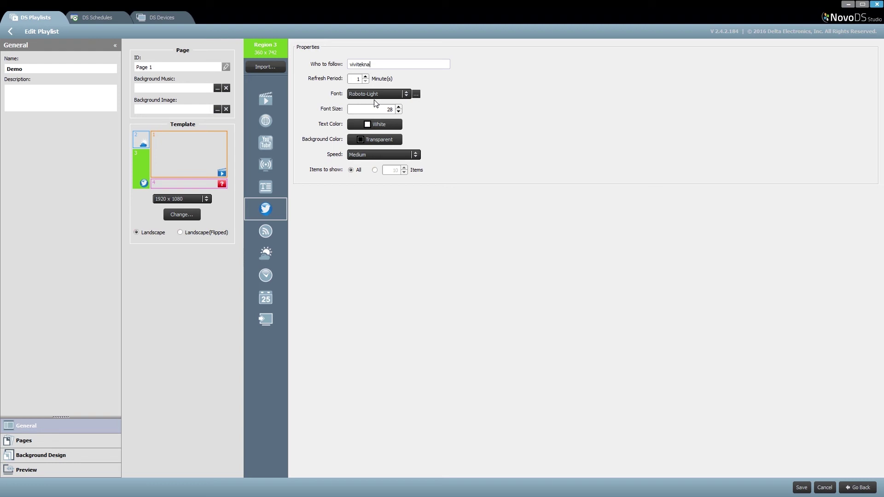
{"action": "left_click", "coordinate": [193, 185]}
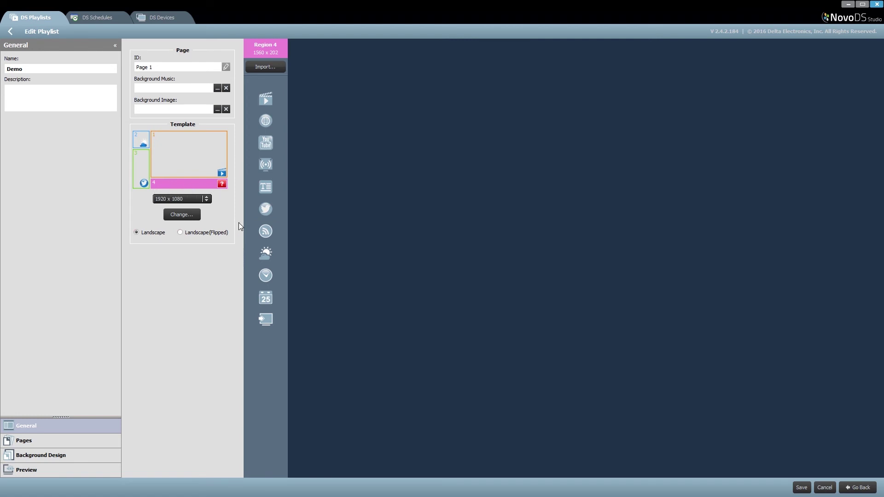
{"action": "left_click", "coordinate": [267, 232]}
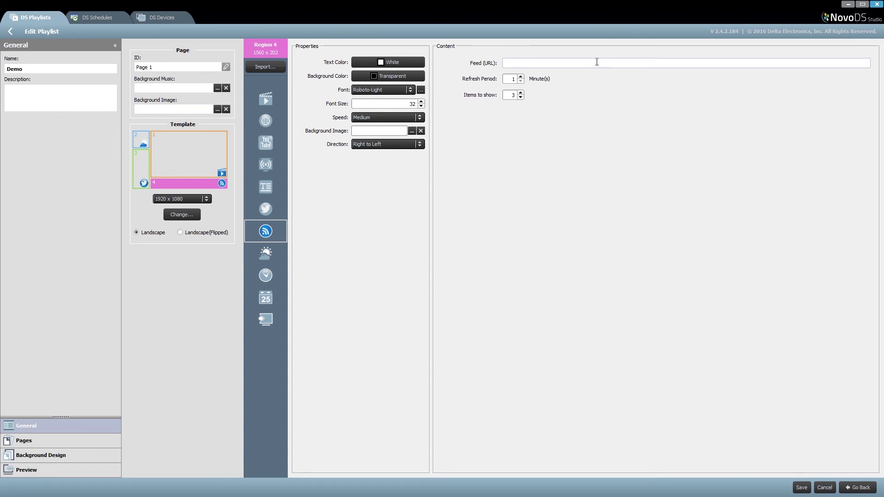
{"action": "type", "text": "http://www.espn.com/espn/rss/news"}
Save the Demo playlist and bring up the Preview panel
{"action": "left_click", "coordinate": [799, 487]}
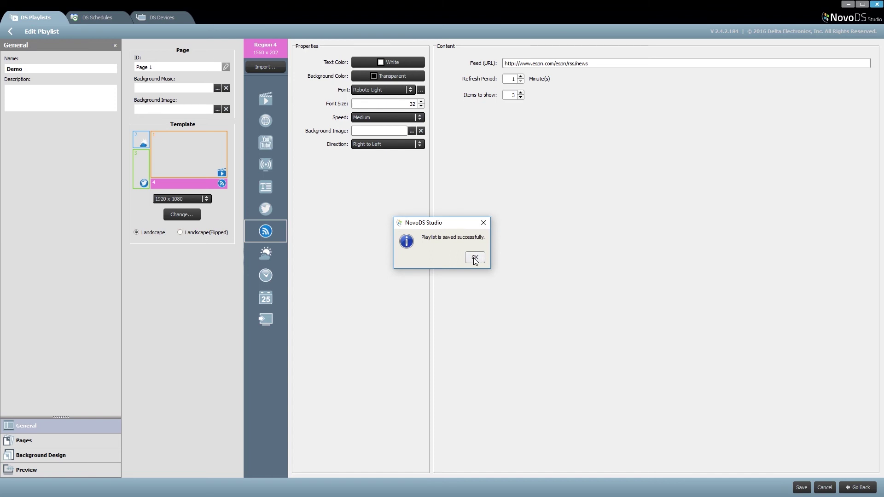
{"action": "left_click", "coordinate": [475, 258]}
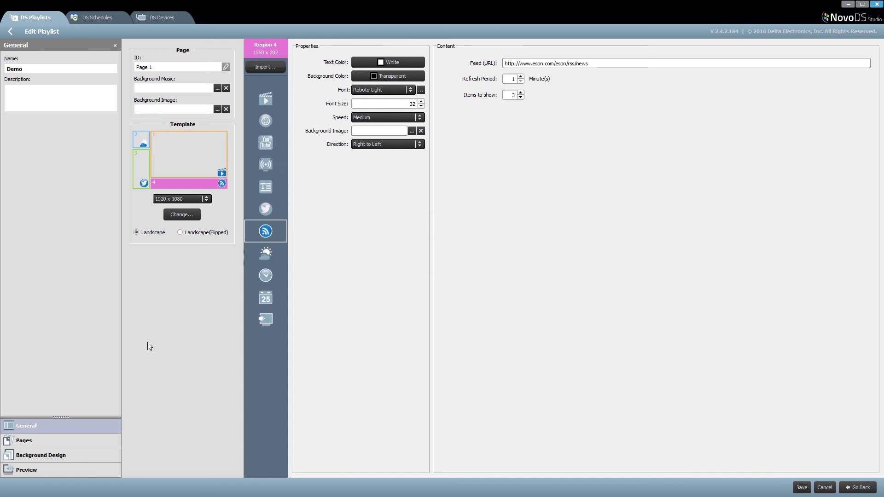
{"action": "left_click", "coordinate": [50, 474]}
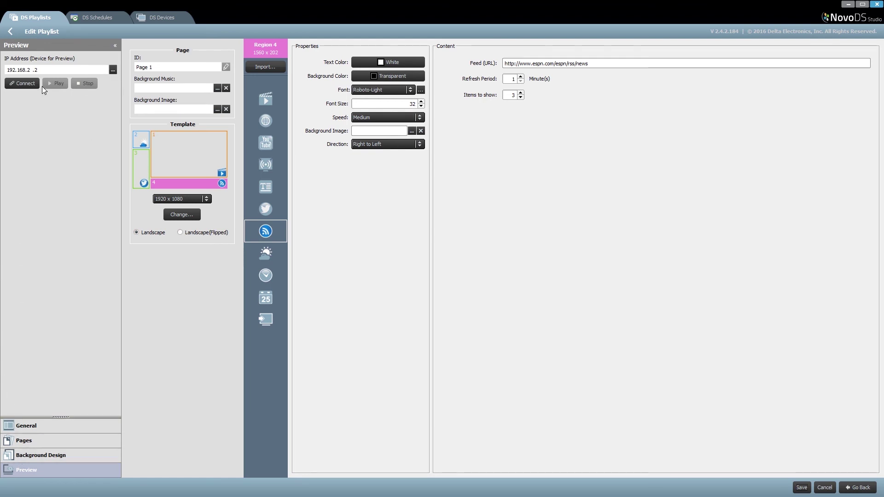
Connect to the DS device at 192.168.2.2, play Demo on it, then close the editor
{"action": "left_click", "coordinate": [112, 70]}
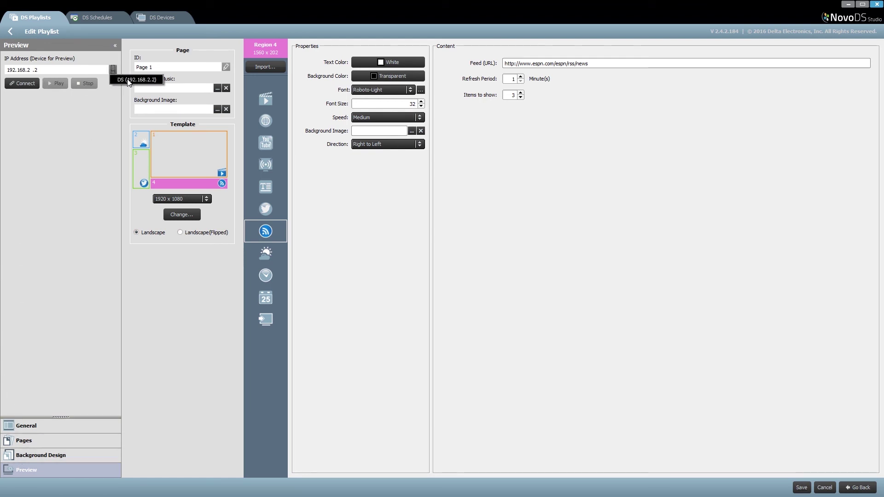
{"action": "left_click", "coordinate": [129, 81]}
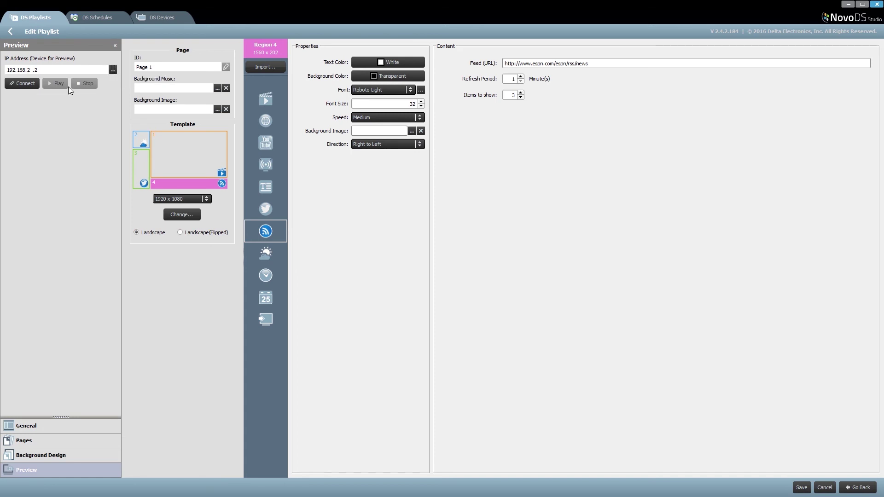
{"action": "left_click", "coordinate": [16, 84]}
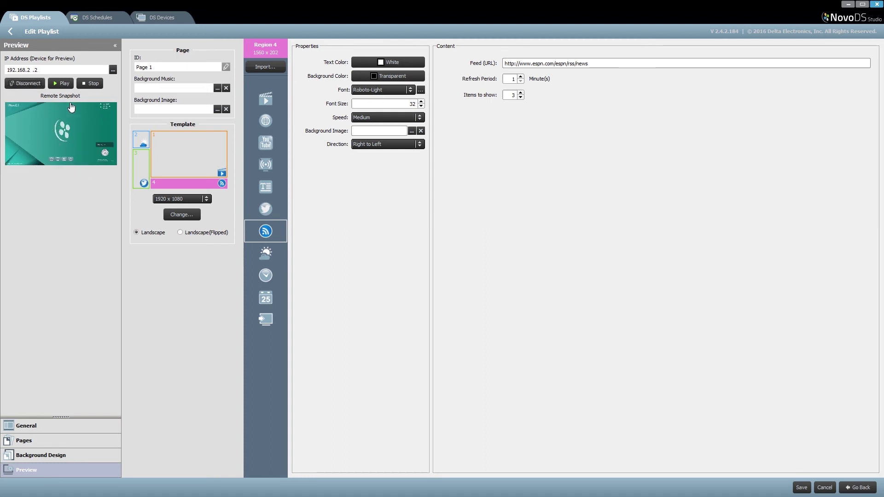
{"action": "left_click", "coordinate": [69, 84]}
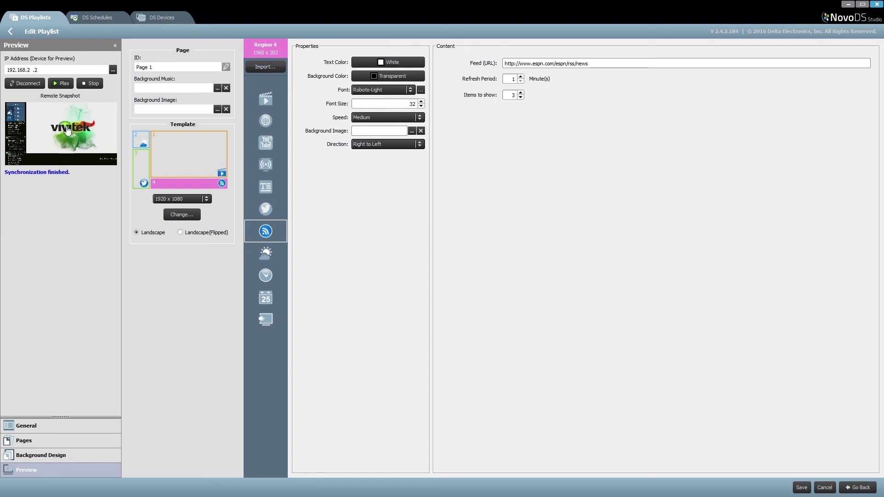
{"action": "left_click", "coordinate": [10, 34]}
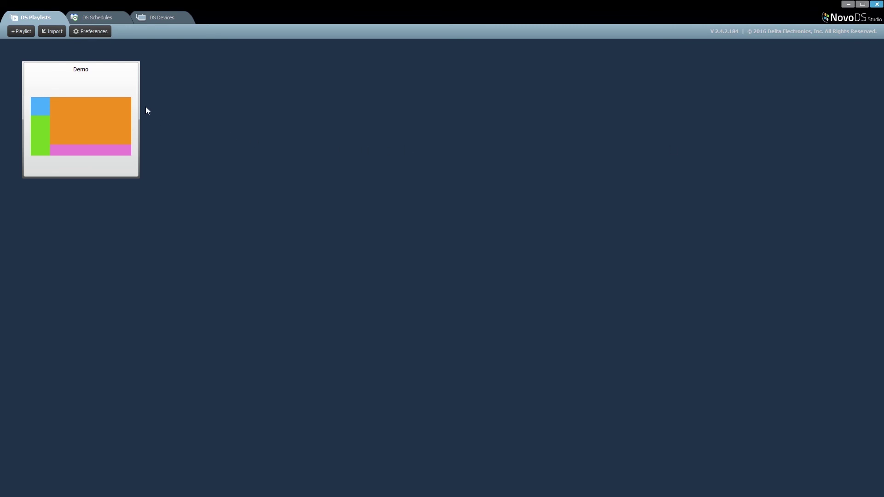
Create a new schedule named Morning on the DS Schedules page
{"action": "left_click", "coordinate": [87, 17]}
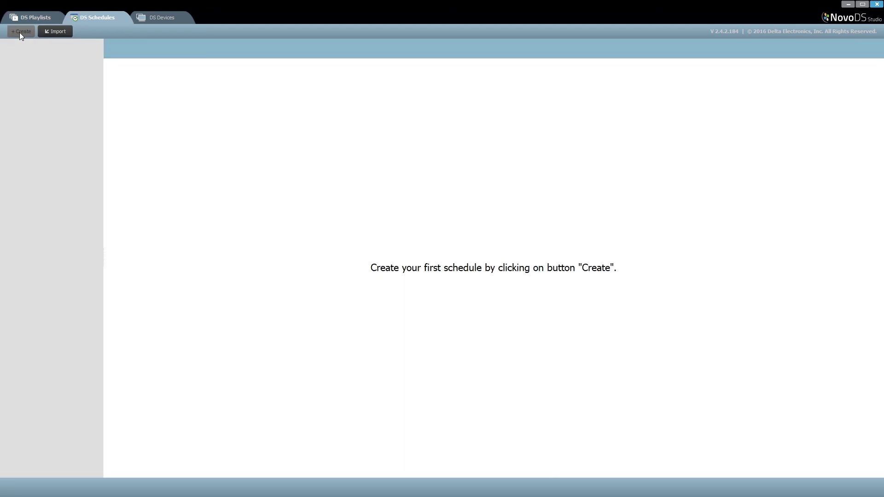
{"action": "left_click", "coordinate": [20, 33]}
{"action": "type", "text": "Morning"}
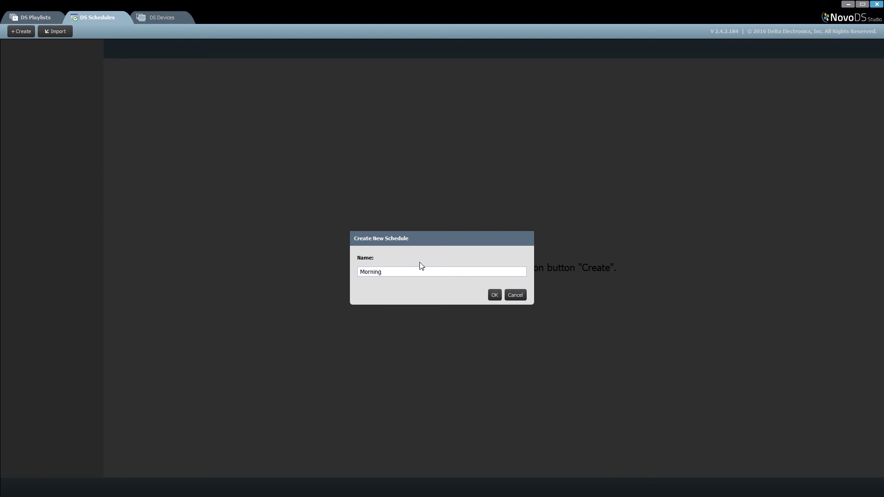
{"action": "left_click", "coordinate": [494, 295]}
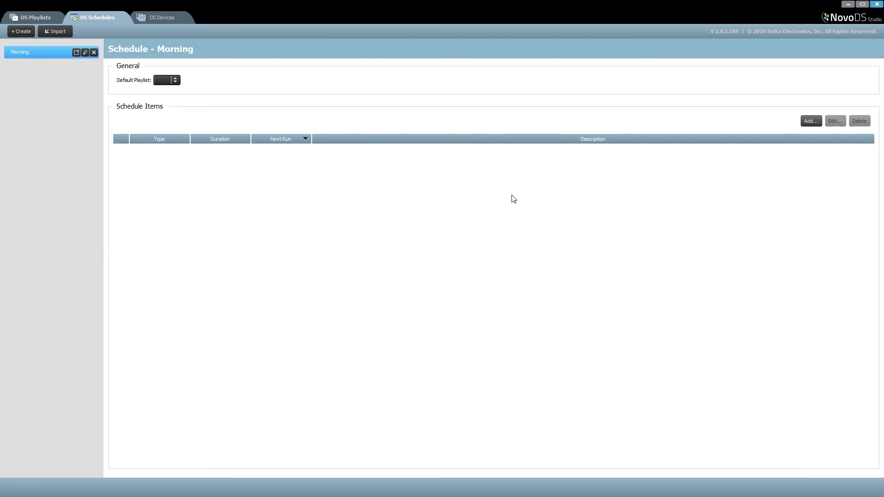
Add a Morning schedule item that runs Daily at 09:00
{"action": "left_click", "coordinate": [806, 123]}
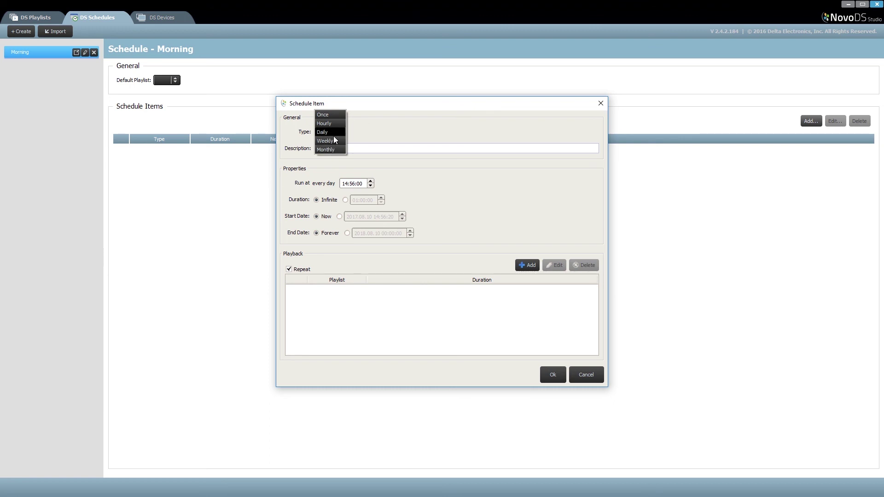
{"action": "left_click", "coordinate": [333, 134]}
{"action": "left_click", "coordinate": [345, 184]}
{"action": "double_click", "coordinate": [346, 185]}
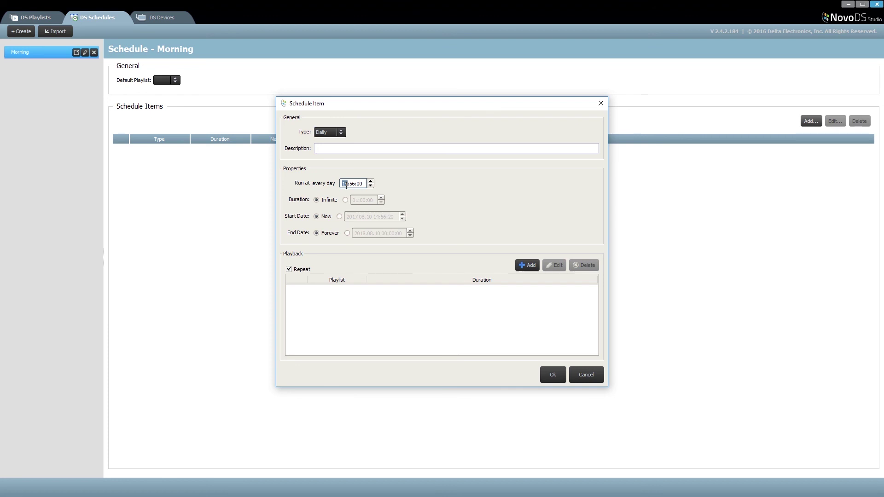
{"action": "type", "text": "09:00"}
Add the Demo playlist to the item's playback and save the item
{"action": "left_click", "coordinate": [523, 266]}
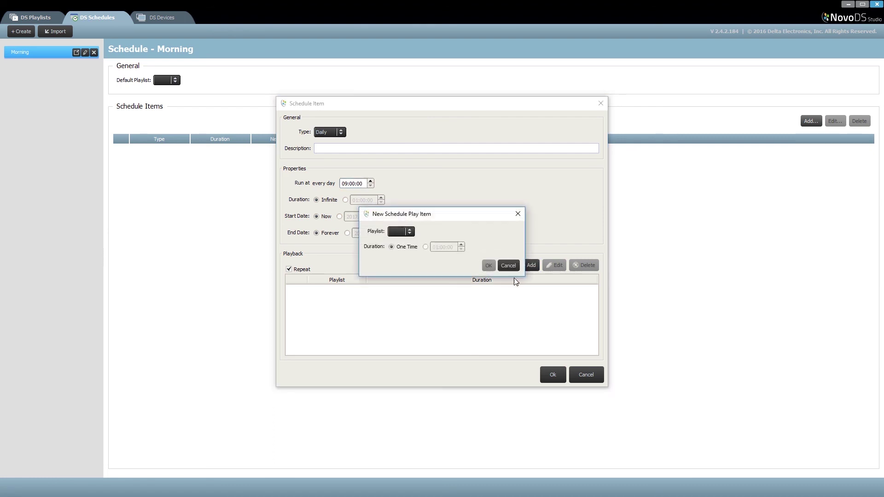
{"action": "left_click", "coordinate": [403, 233]}
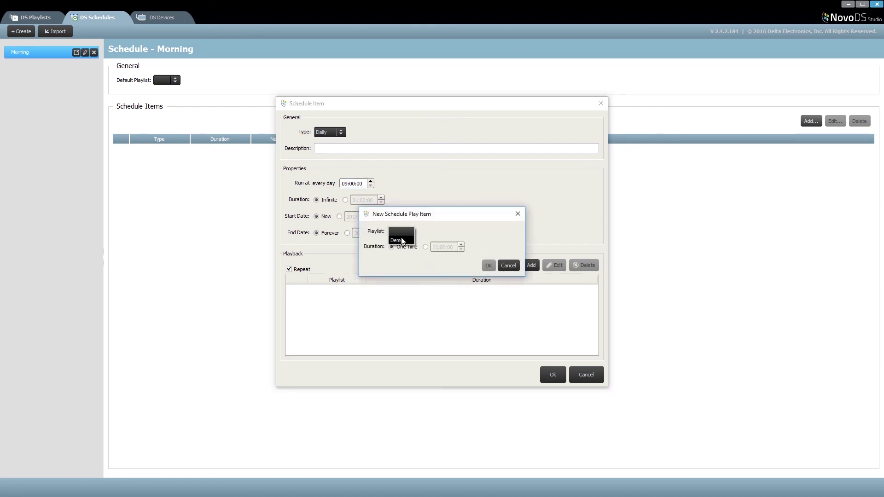
{"action": "left_click", "coordinate": [402, 242]}
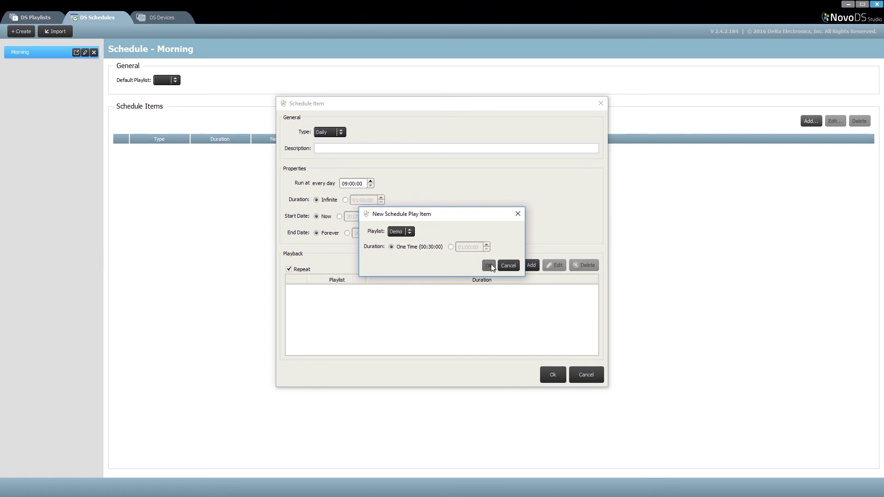
{"action": "left_click", "coordinate": [489, 266]}
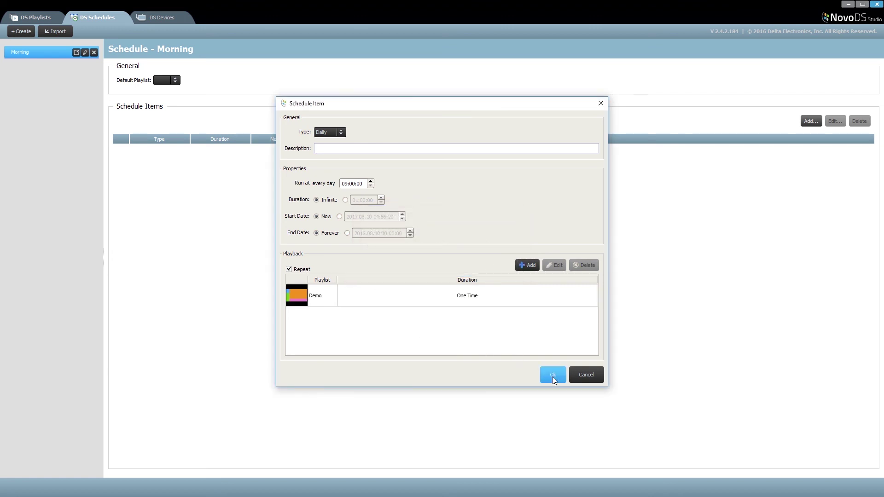
{"action": "left_click", "coordinate": [552, 375]}
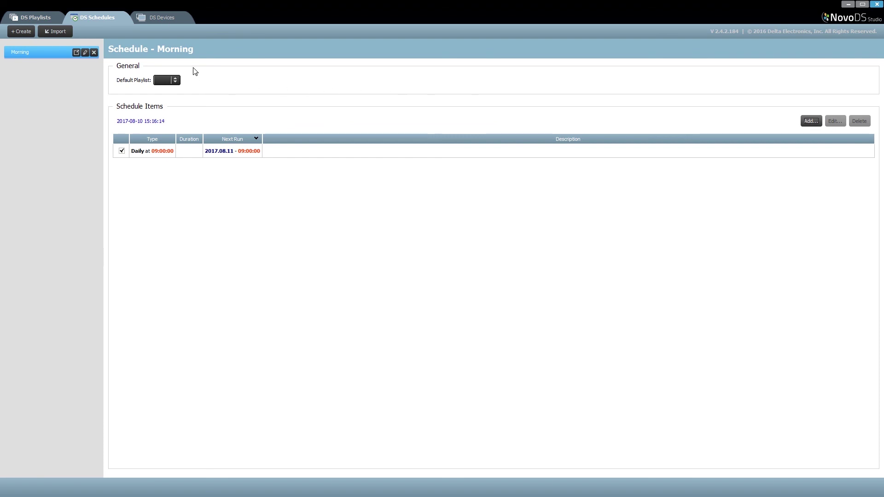
{"action": "left_click", "coordinate": [162, 17]}
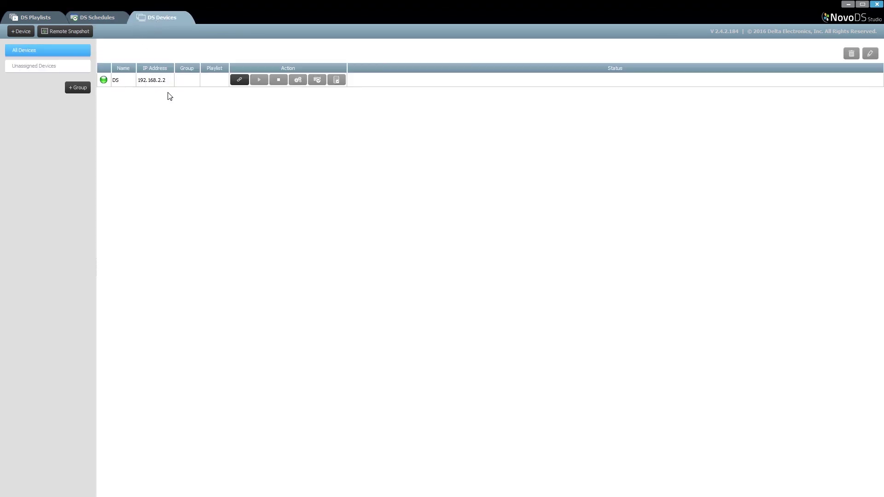
Connect the DS device at 192.168.2.2, abandoning an unneeded new-device entry first
{"action": "left_click", "coordinate": [18, 28]}
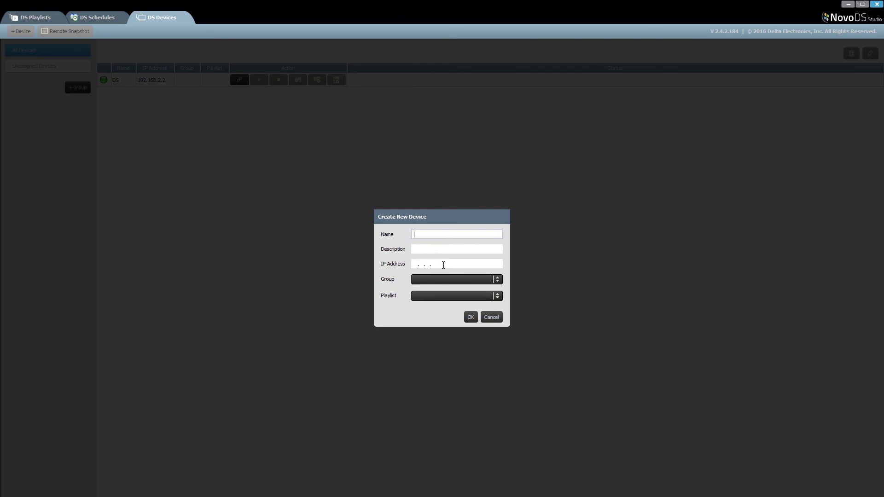
{"action": "left_click", "coordinate": [498, 317]}
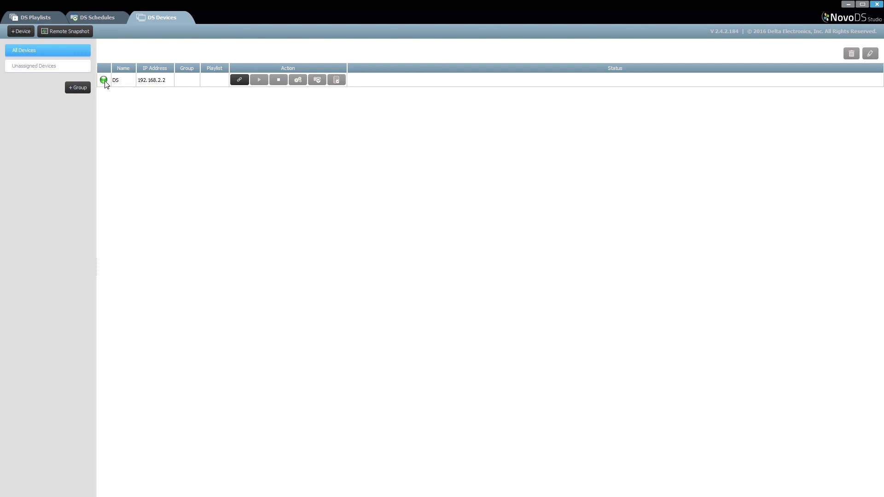
{"action": "left_click", "coordinate": [236, 83]}
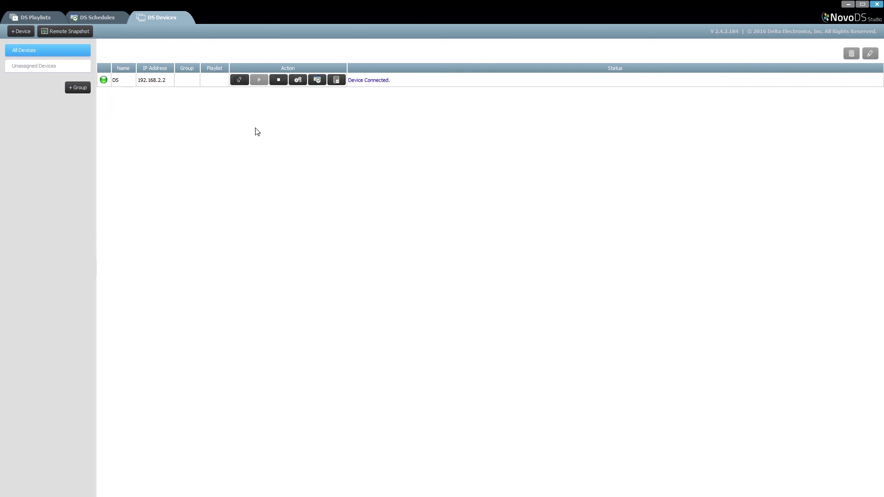
Review the DS device's details and usable playlists in Edit Device without changes
{"action": "double_click", "coordinate": [216, 82]}
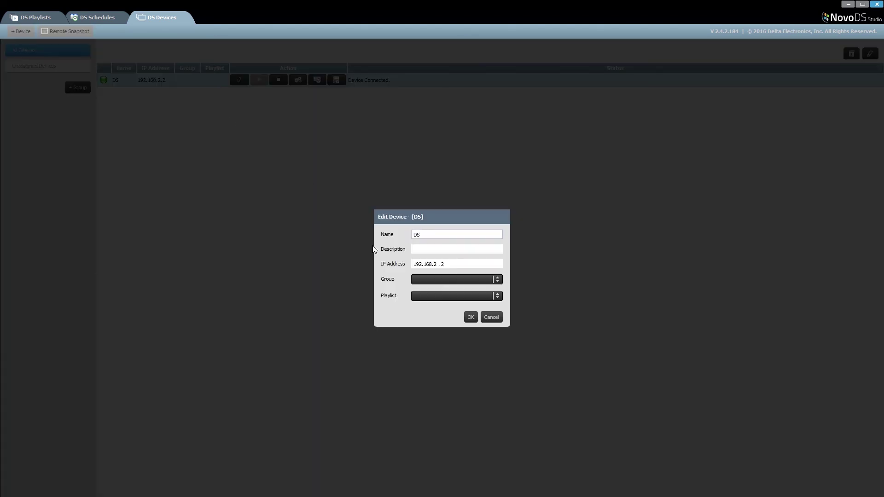
{"action": "left_click", "coordinate": [471, 297]}
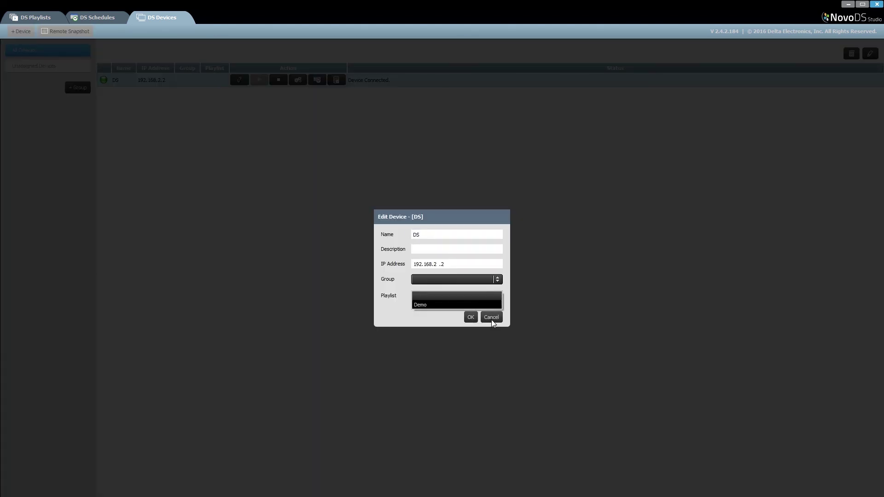
{"action": "left_click", "coordinate": [491, 318]}
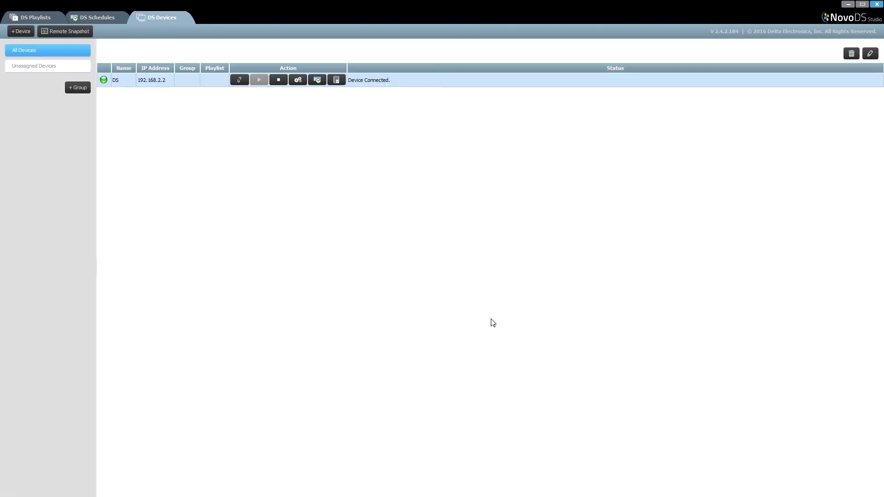
{"action": "left_click", "coordinate": [297, 80]}
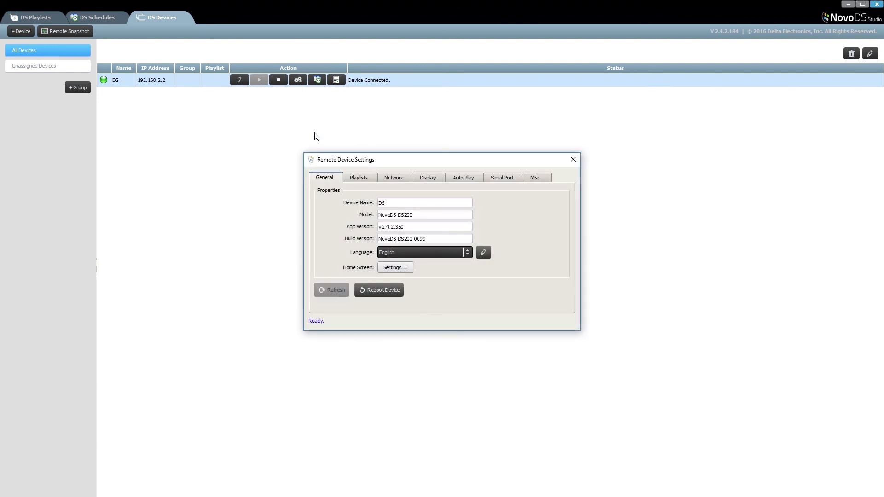
{"action": "left_click", "coordinate": [363, 179]}
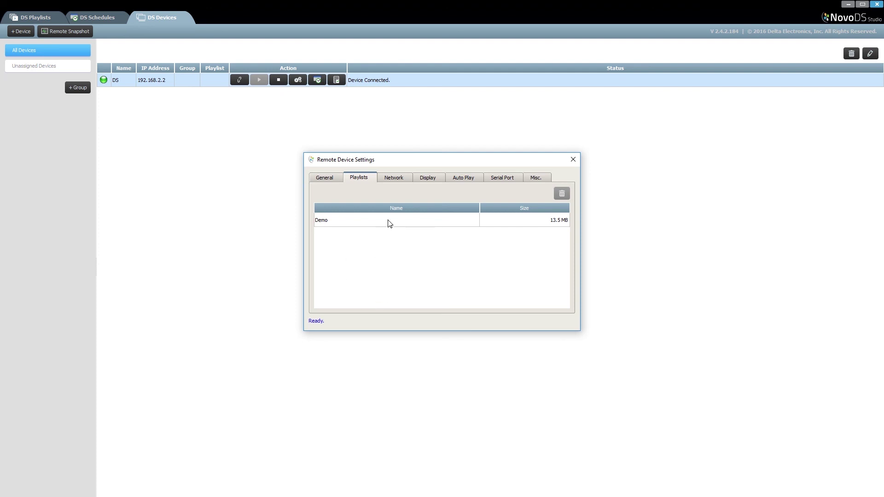
{"action": "left_click", "coordinate": [397, 179]}
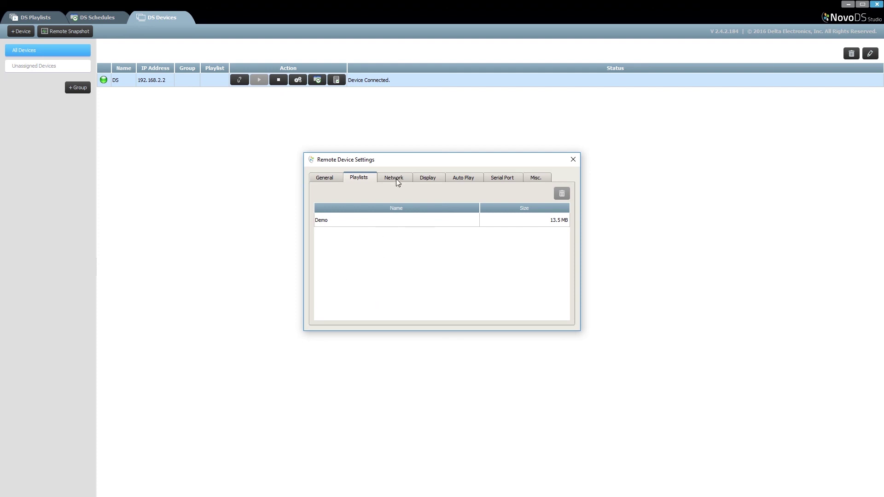
{"action": "left_click", "coordinate": [430, 178]}
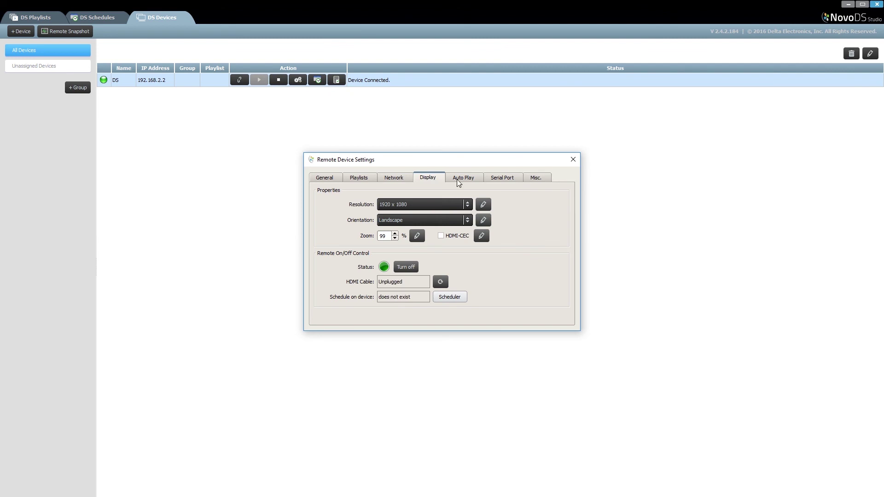
{"action": "left_click", "coordinate": [572, 160]}
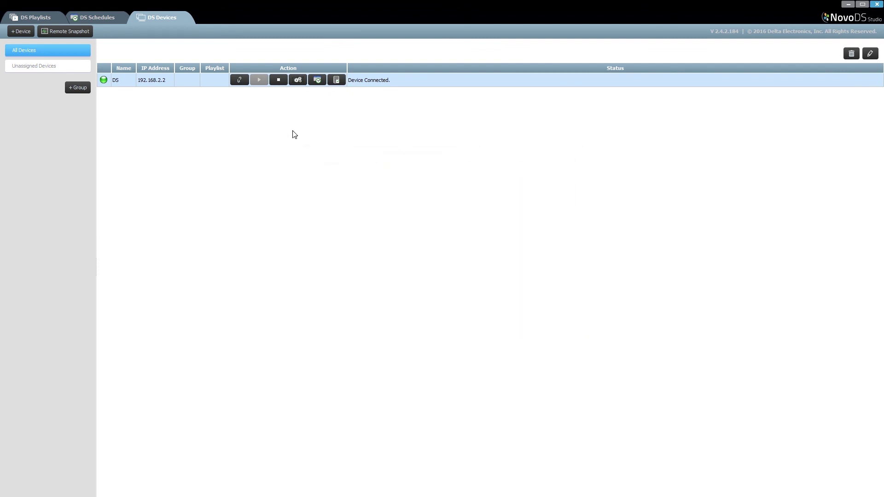
Take a remote snapshot of the DS device and enlarge it with the Zoom slider
{"action": "left_click", "coordinate": [68, 34]}
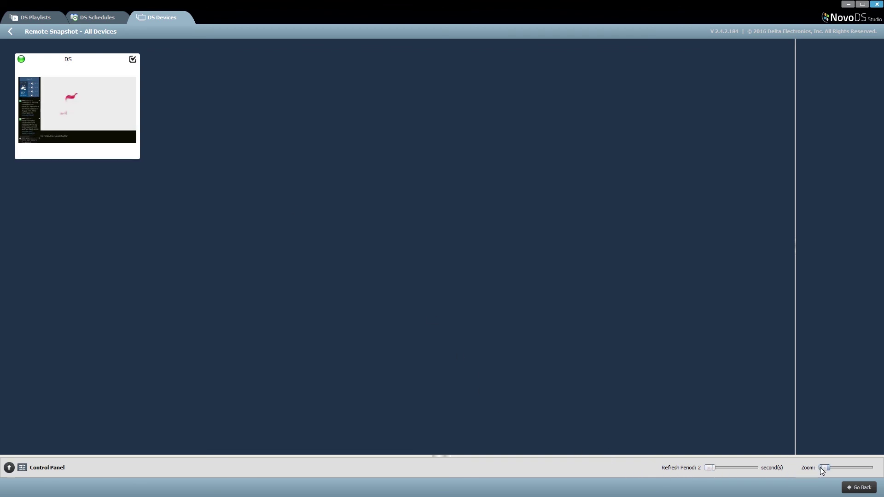
{"action": "left_click_drag", "start_coordinate": [823, 468], "coordinate": [868, 468]}
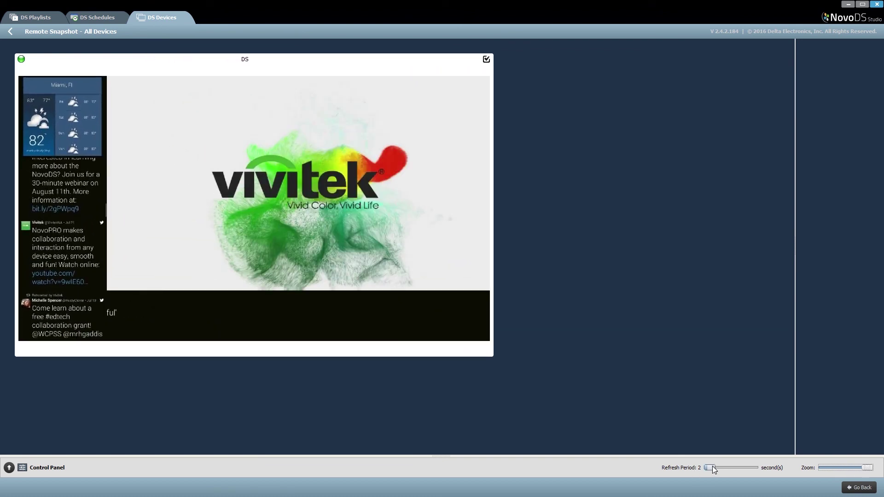